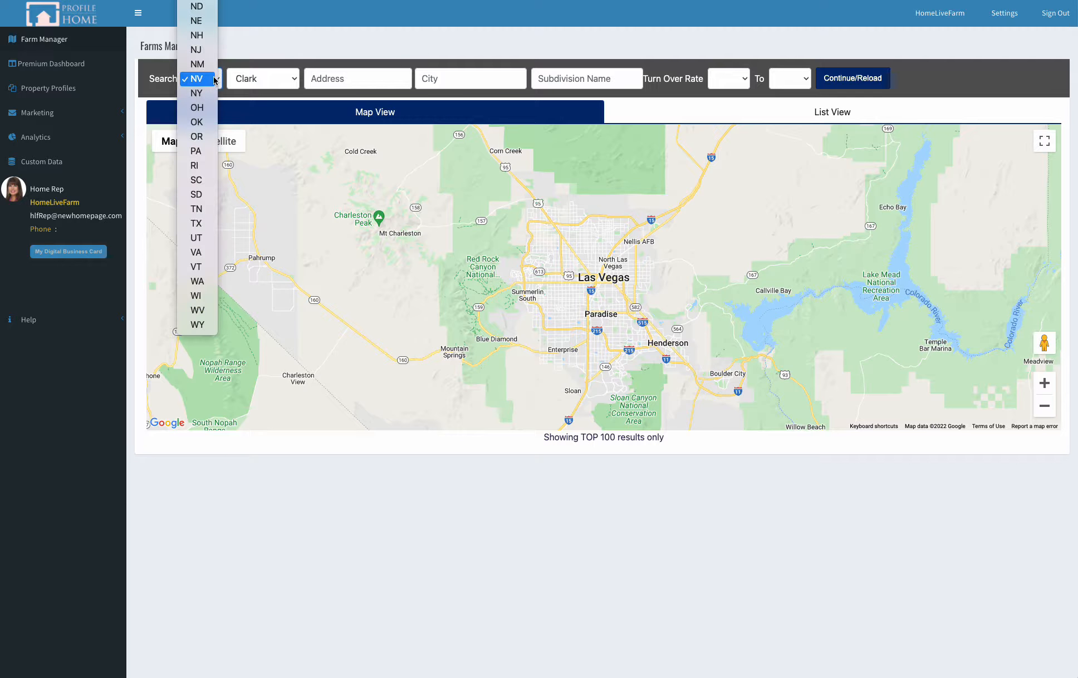
Step: Set the subdivision search to the state AZ and the county Maricopa
left_click(209, 2)
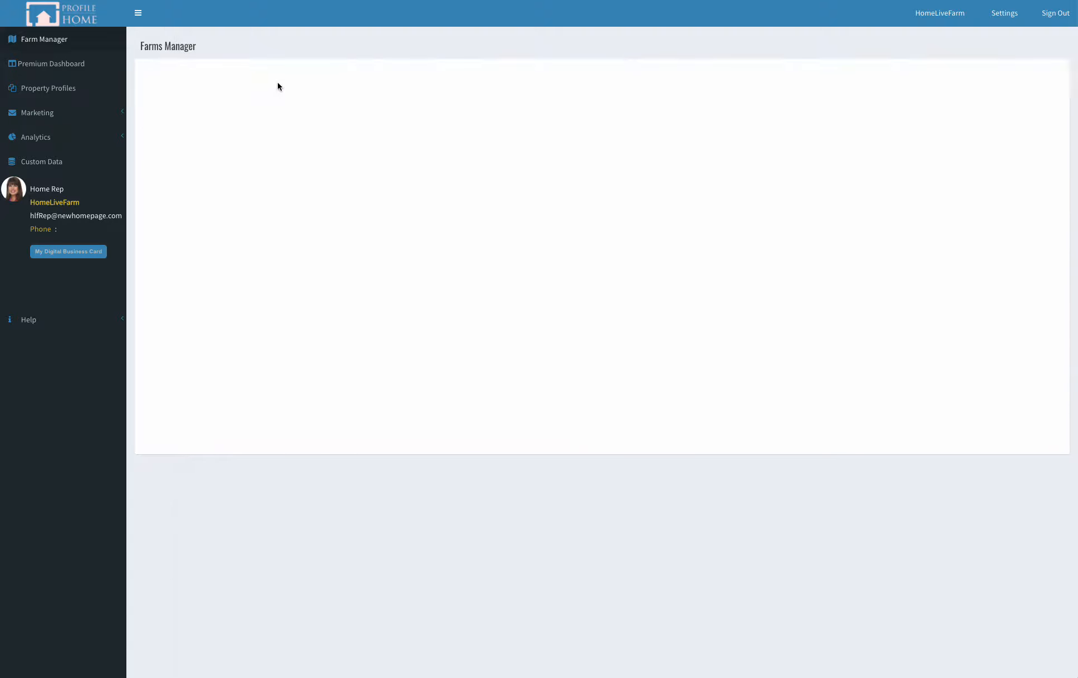
left_click(277, 85)
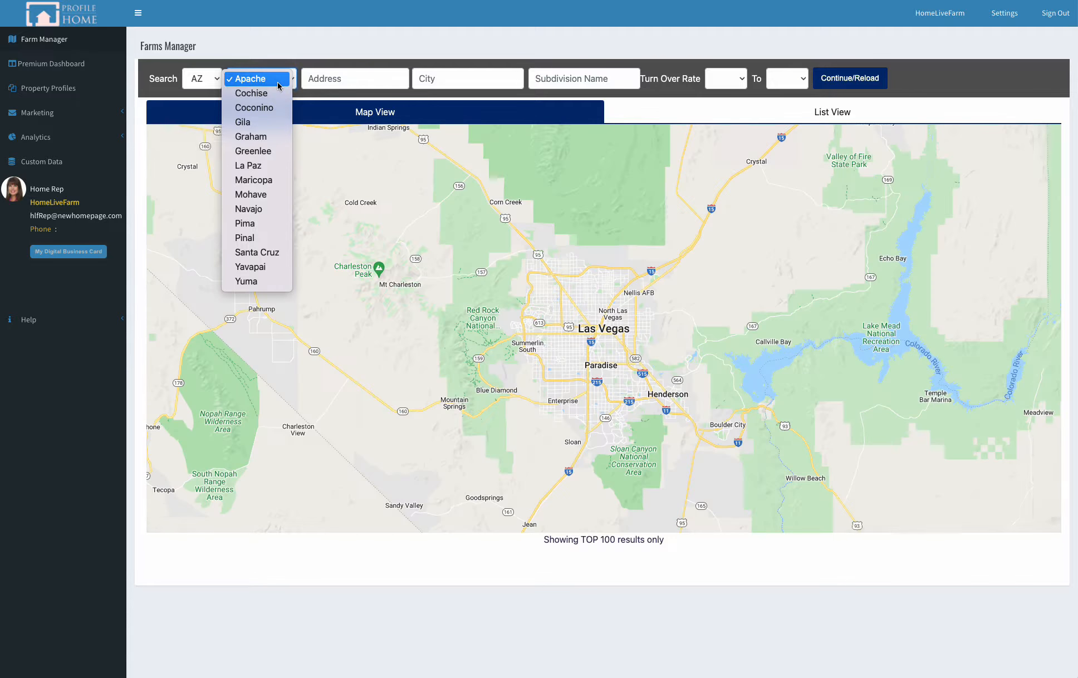
left_click(285, 182)
Step: Enter phoenix as the city, leave the turn over rate range empty, and load the matching subdivisions on the map
left_click(451, 83)
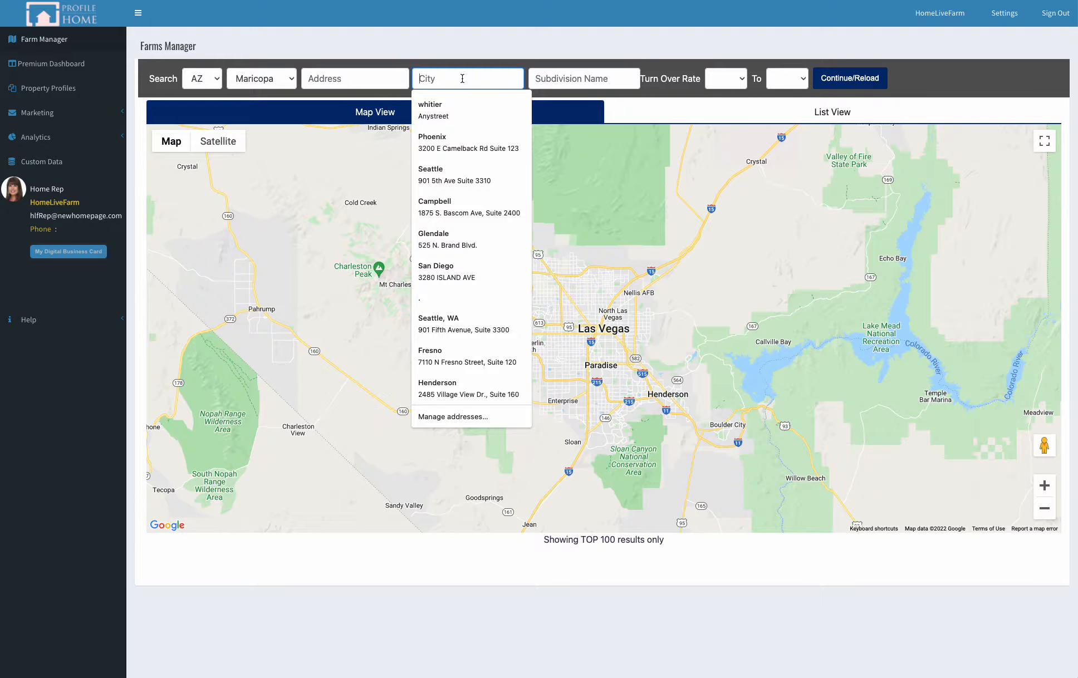
type("phoenix")
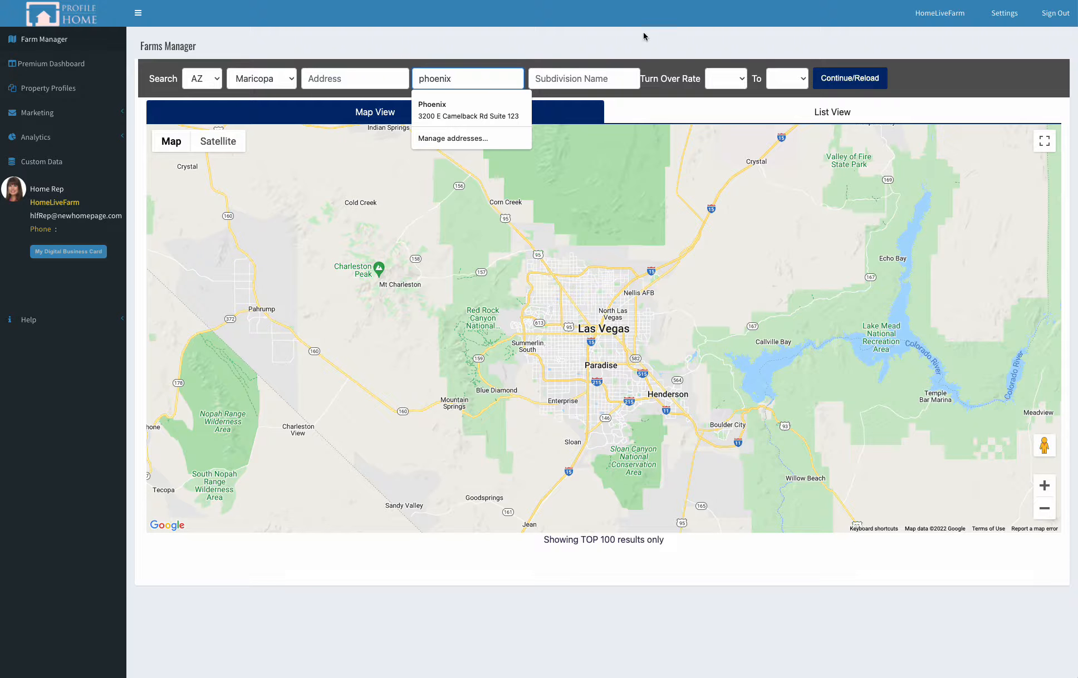
left_click(675, 59)
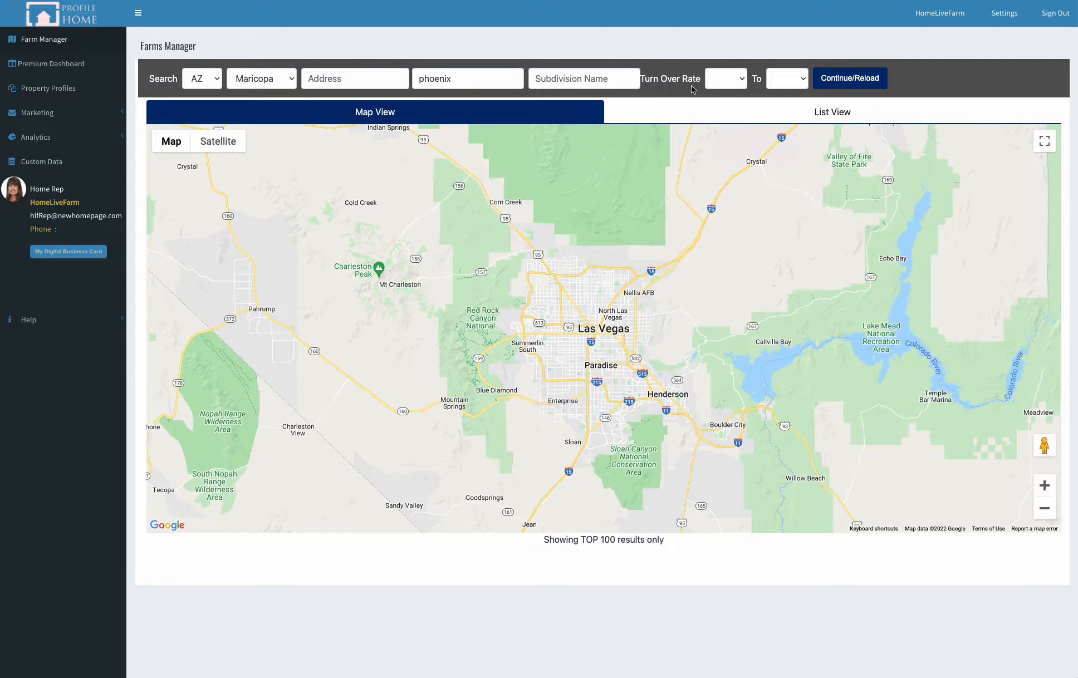
left_click(742, 84)
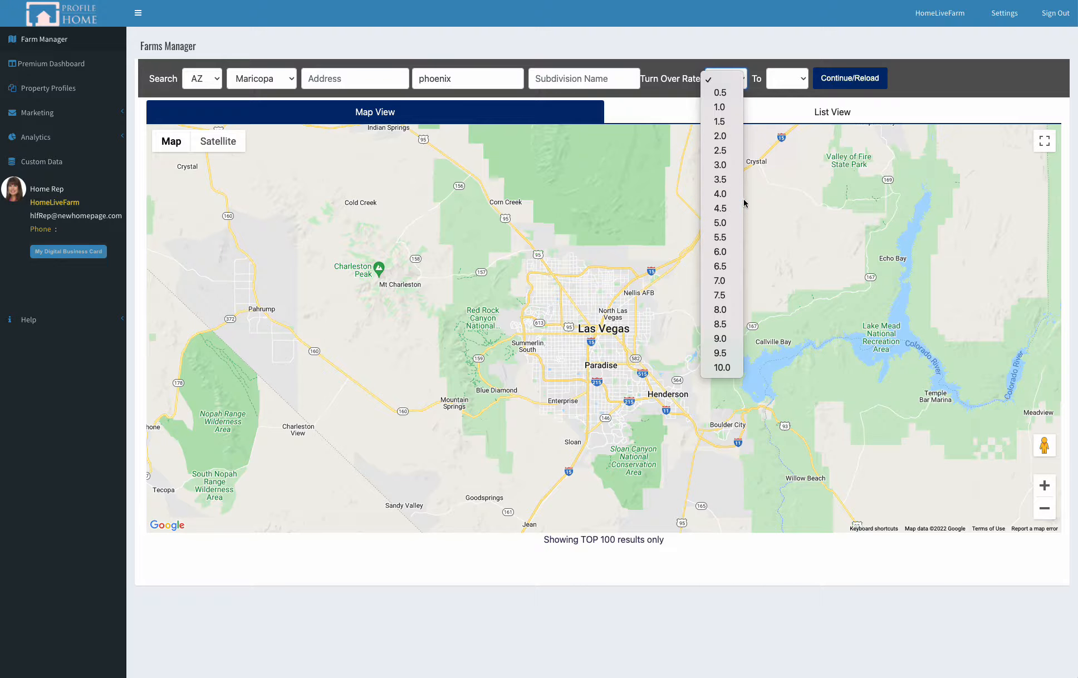
left_click(801, 54)
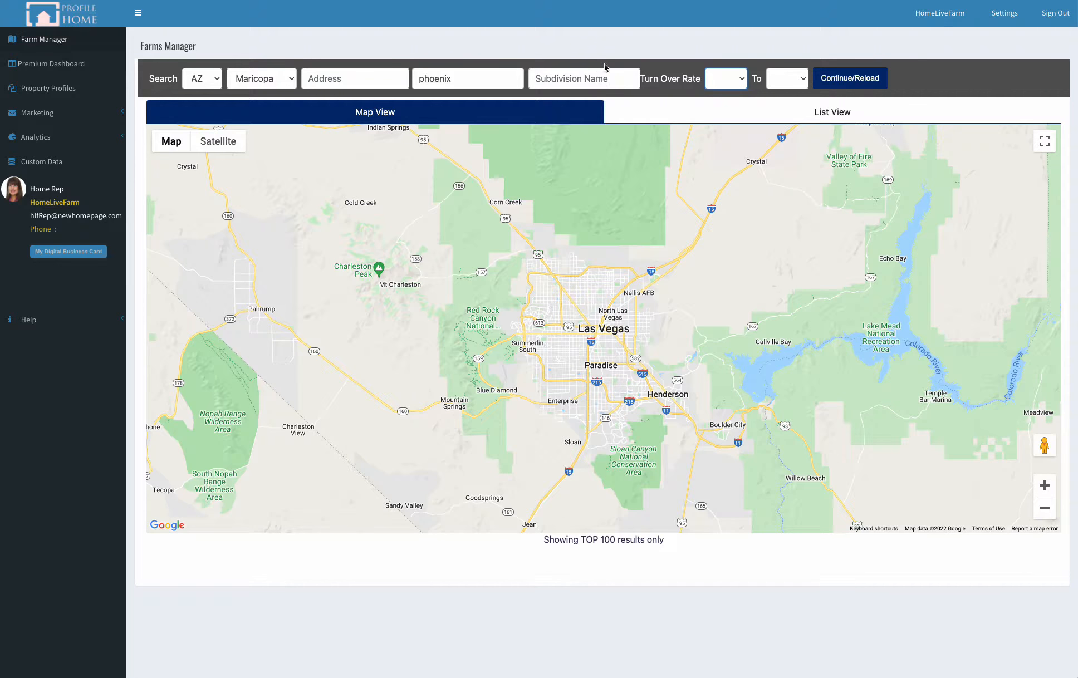
left_click(864, 83)
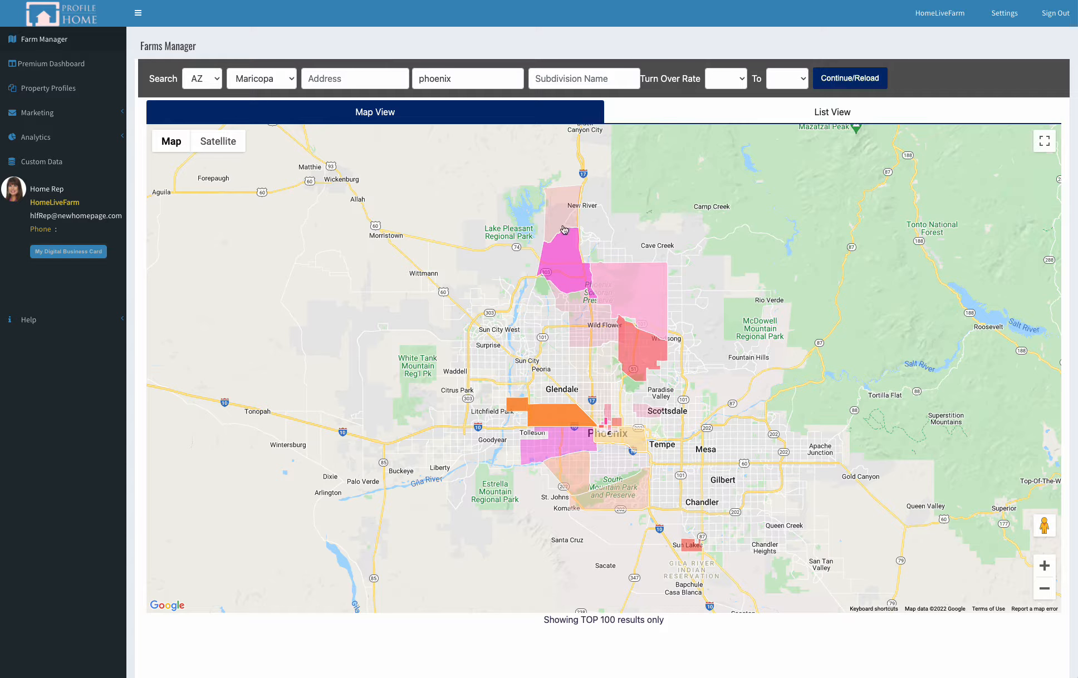
Step: Check the property totals and turn over rate of the red Paradise Valley Village area on the map
left_click(1050, 573)
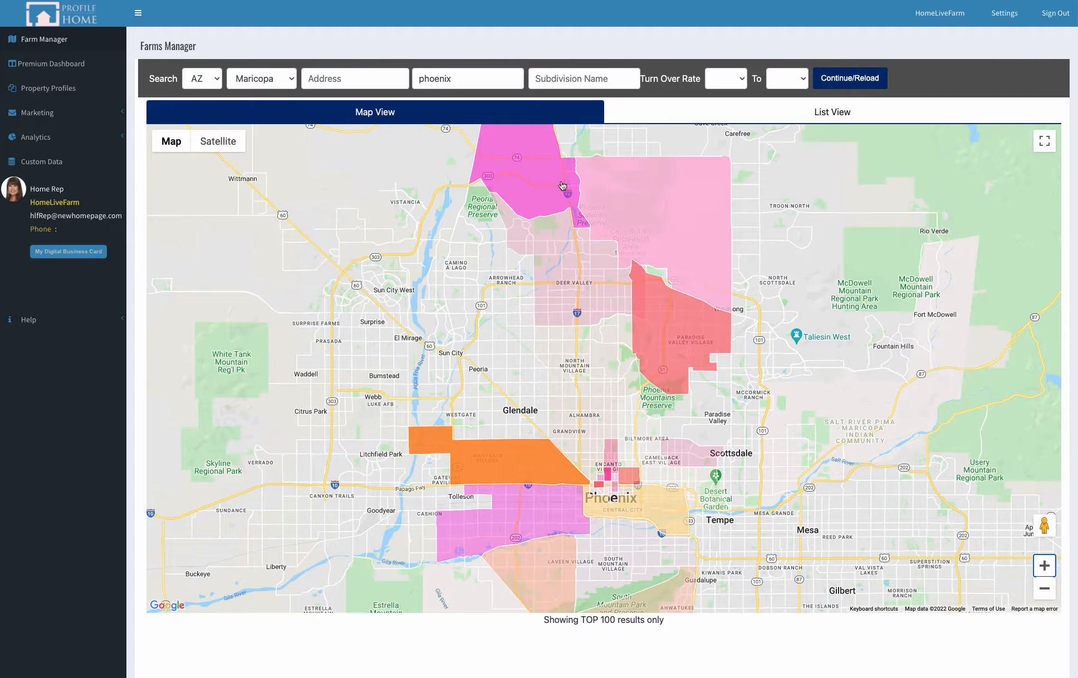
scroll(571, 173, "down", 1)
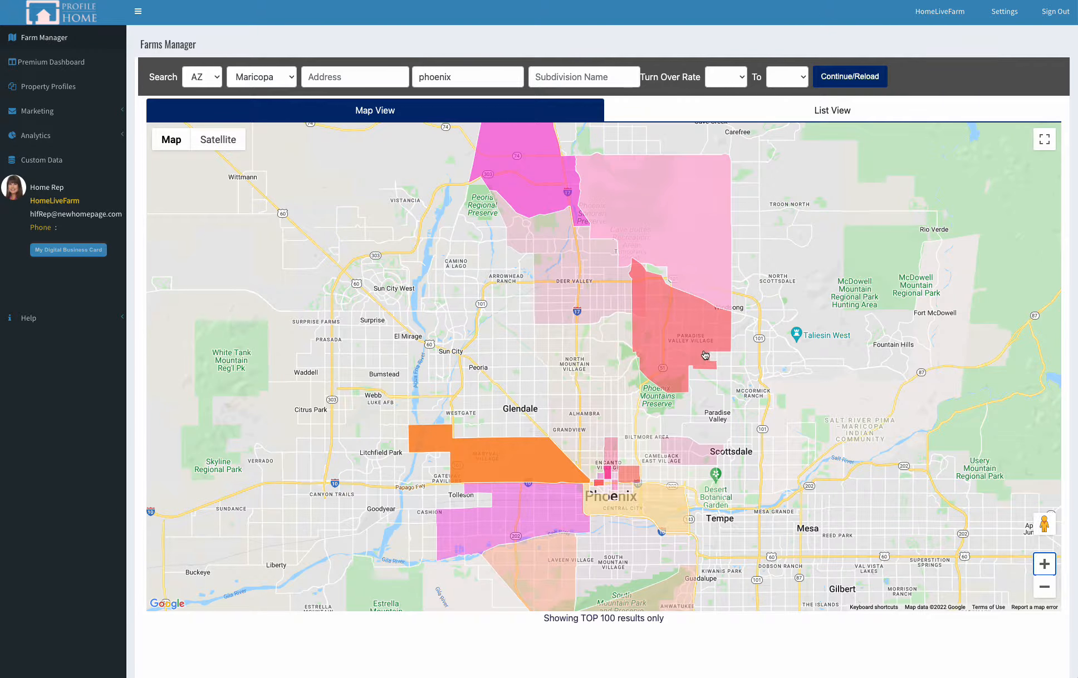
left_click_drag(772, 369, 775, 423)
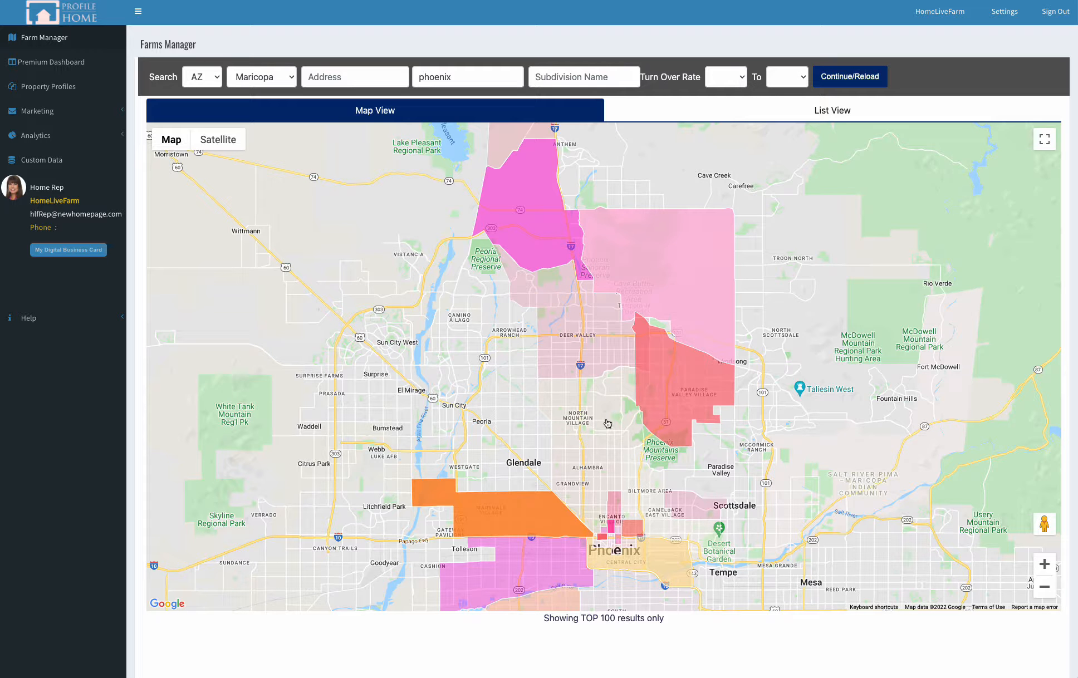
left_click(683, 389)
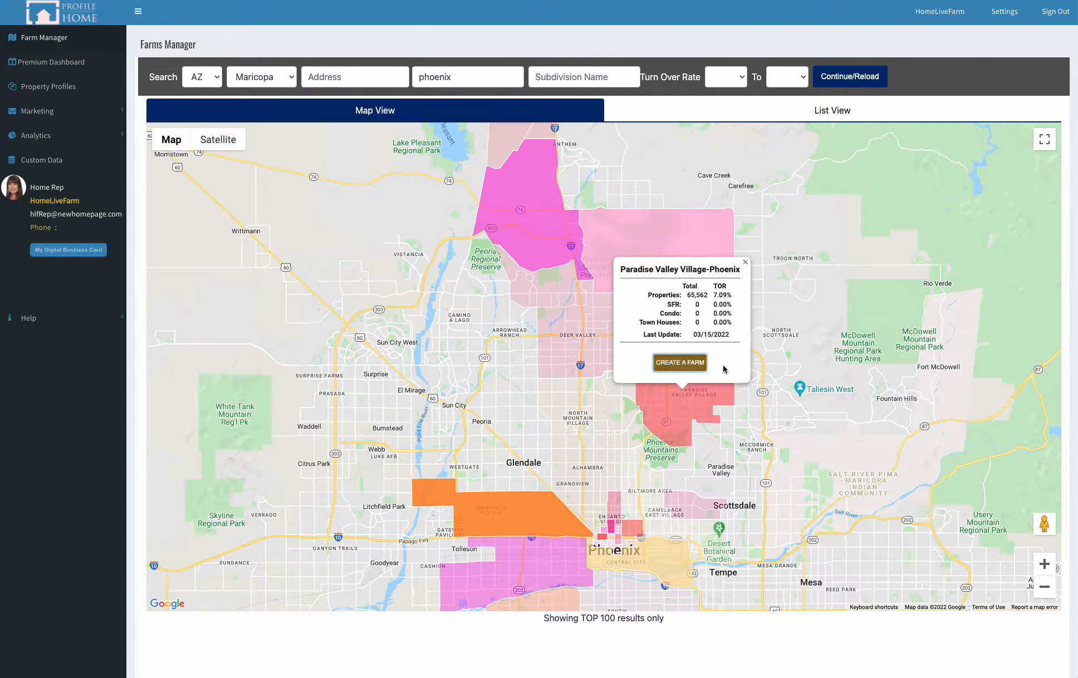
left_click(746, 263)
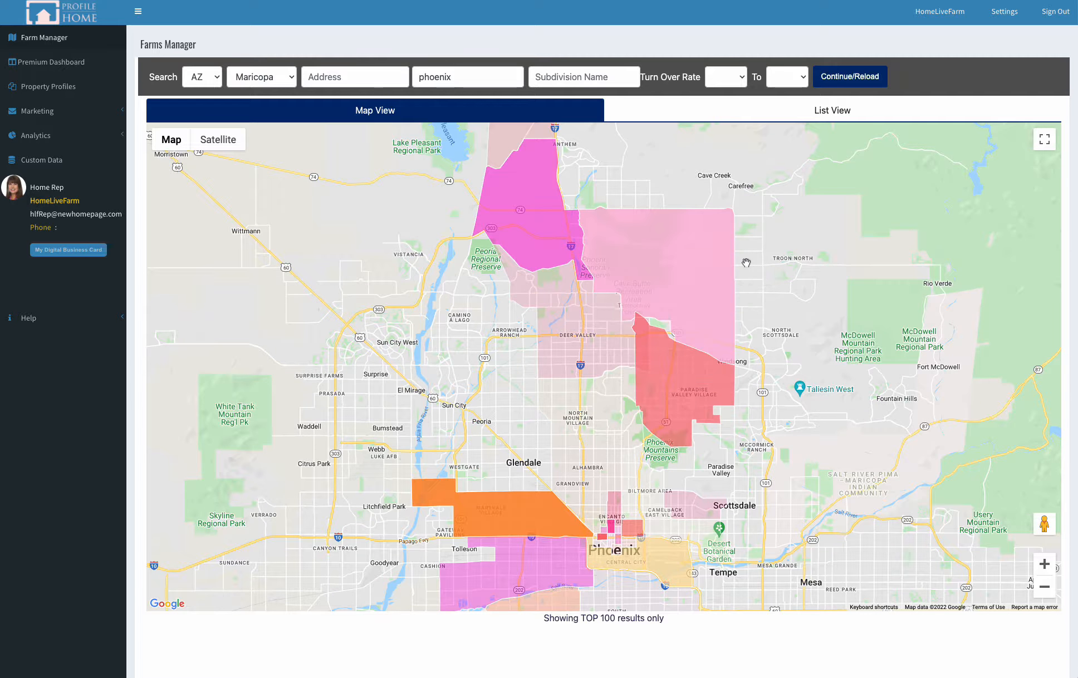
Step: Check the property totals and turn over rates of the small Willo subdivision just north of central Phoenix
left_click(1045, 564)
left_click_drag(713, 550, 736, 339)
left_click_drag(805, 461, 794, 392)
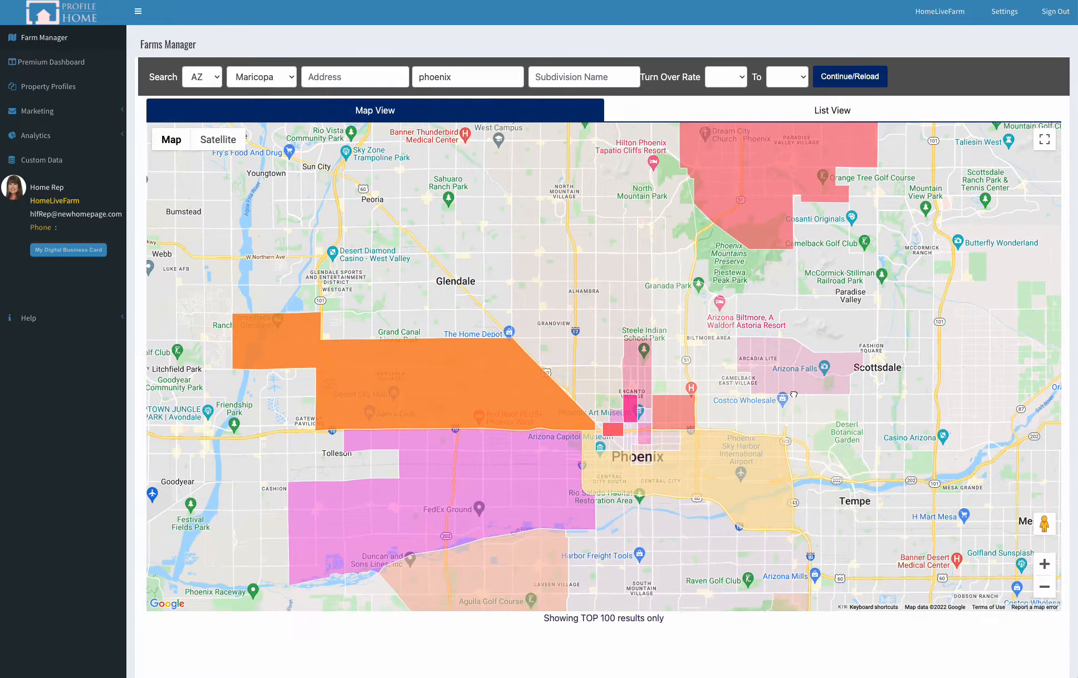
left_click(628, 406)
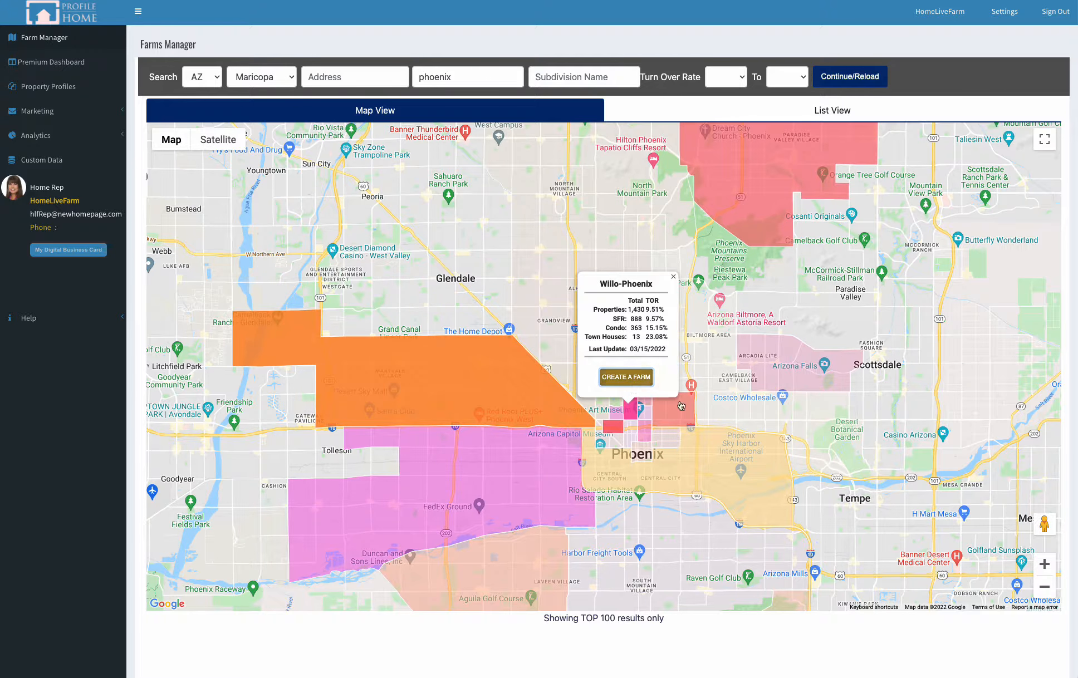
left_click(674, 277)
Step: Show the Phoenix subdivisions as a list and review their property and turn over rate cards
scroll(673, 285, "up", 2)
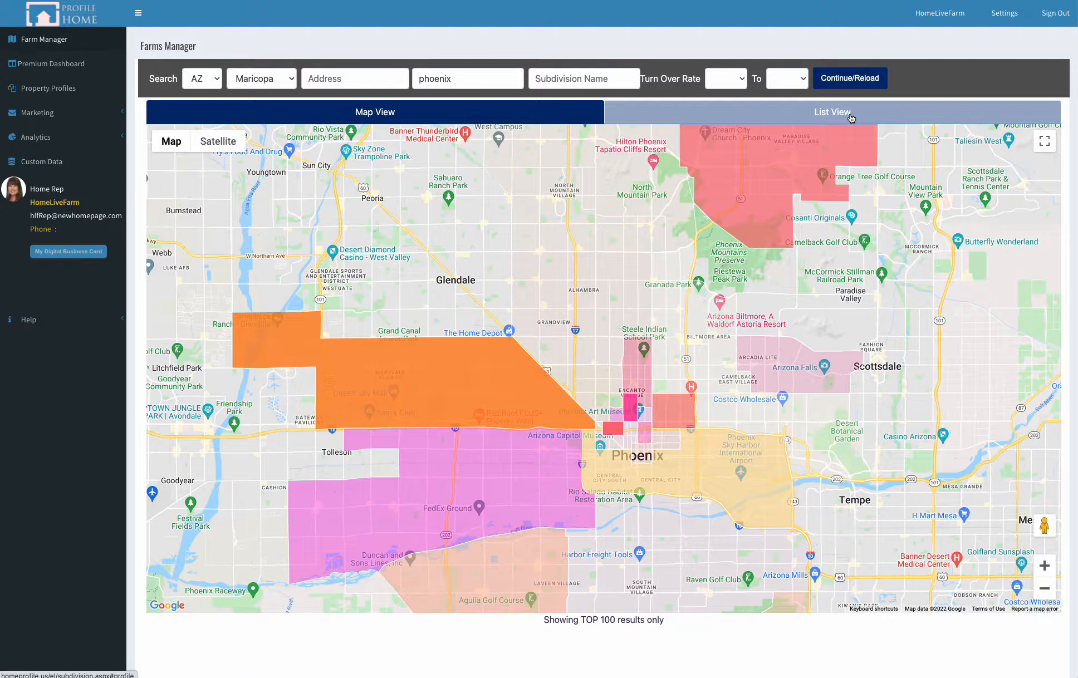
left_click(841, 119)
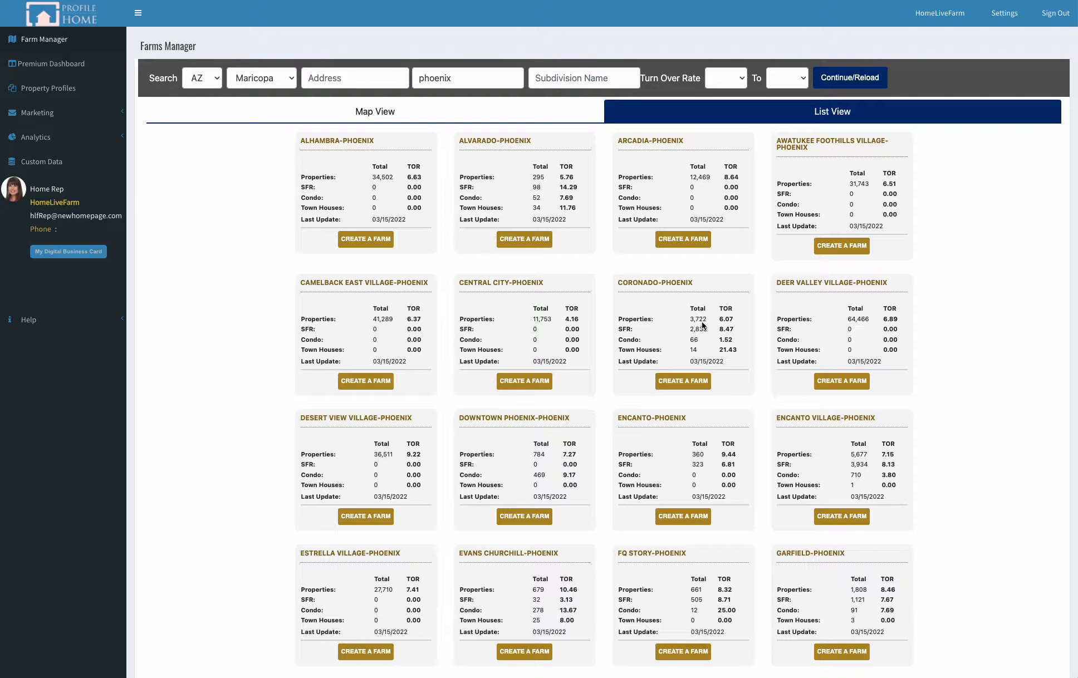
scroll(671, 297, "down", 8)
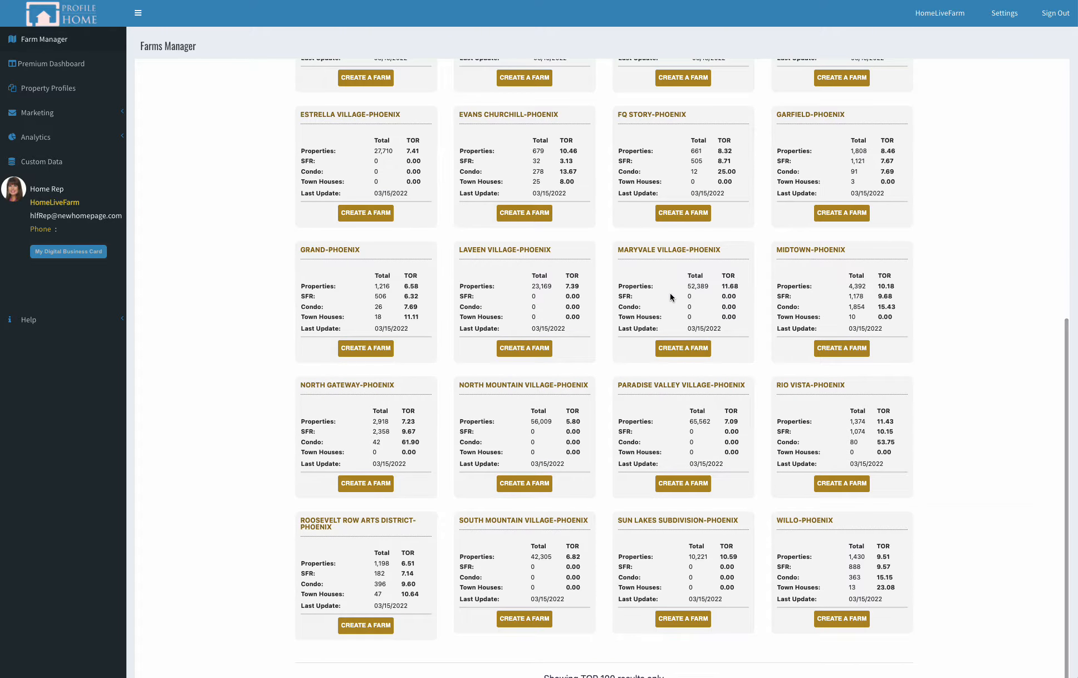
scroll(671, 297, "up", 8)
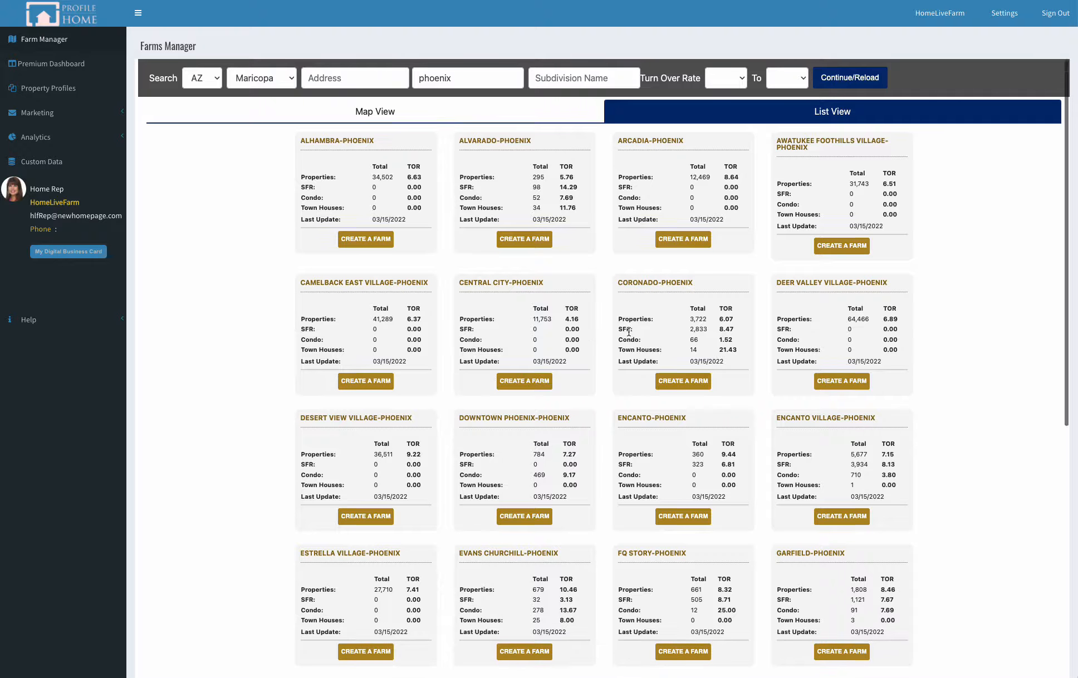
scroll(608, 334, "down", 8)
scroll(625, 339, "up", 8)
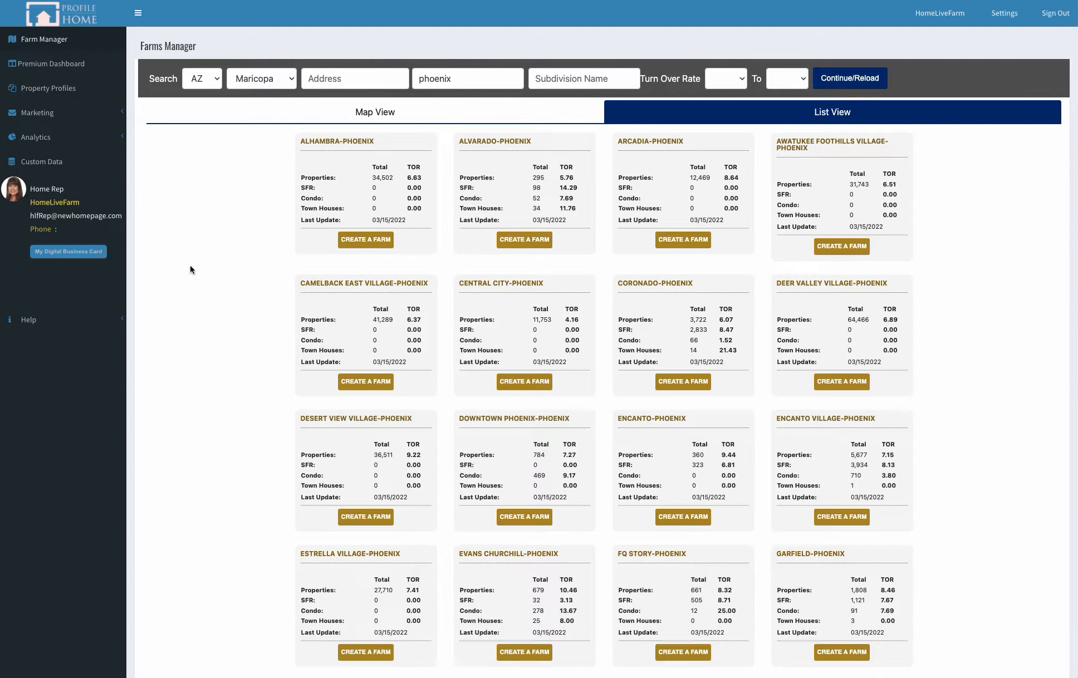
Step: Return to the overview of saved farms and examine the Sub_Canyon fairways entry's farm type
left_click(43, 43)
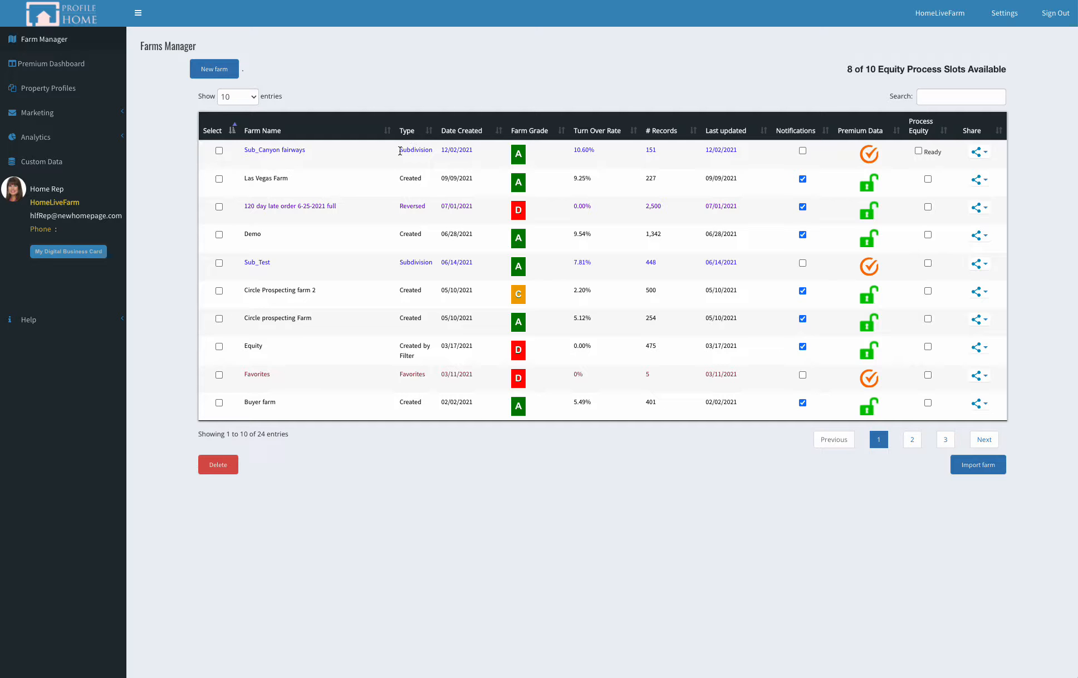
left_click_drag(400, 151, 434, 152)
left_click(428, 113)
left_click(333, 82)
scroll(333, 82, "down", 1)
left_click(318, 74)
scroll(318, 74, "up", 1)
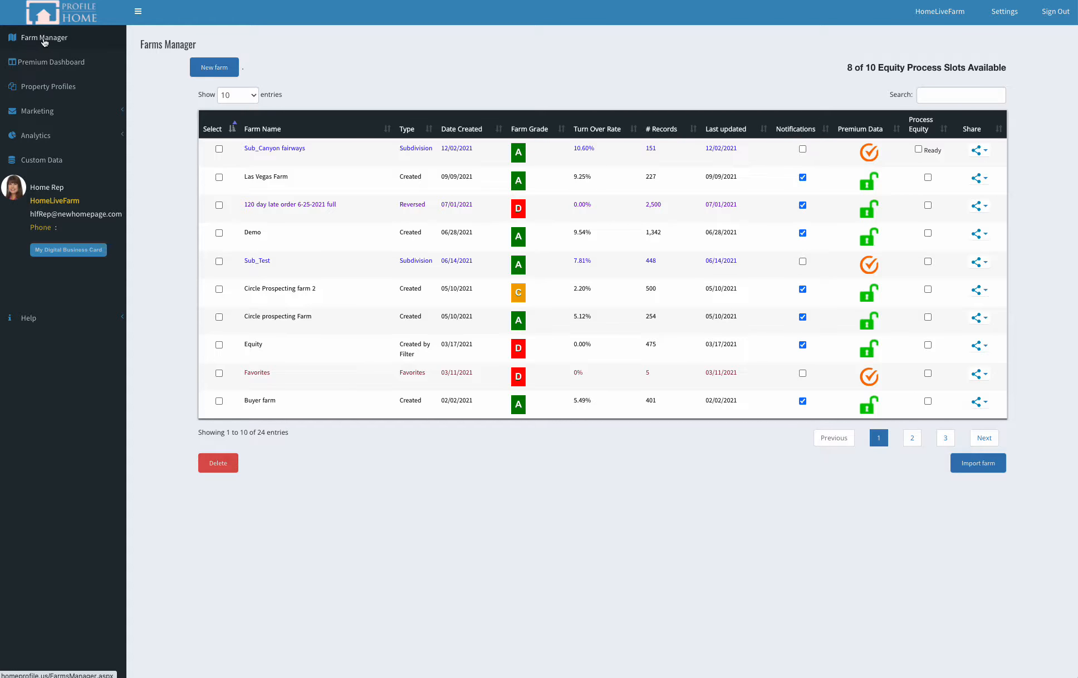
Step: Start a new farm defined as a Polygon Farm and set its location search state to ARIZONA
left_click(216, 73)
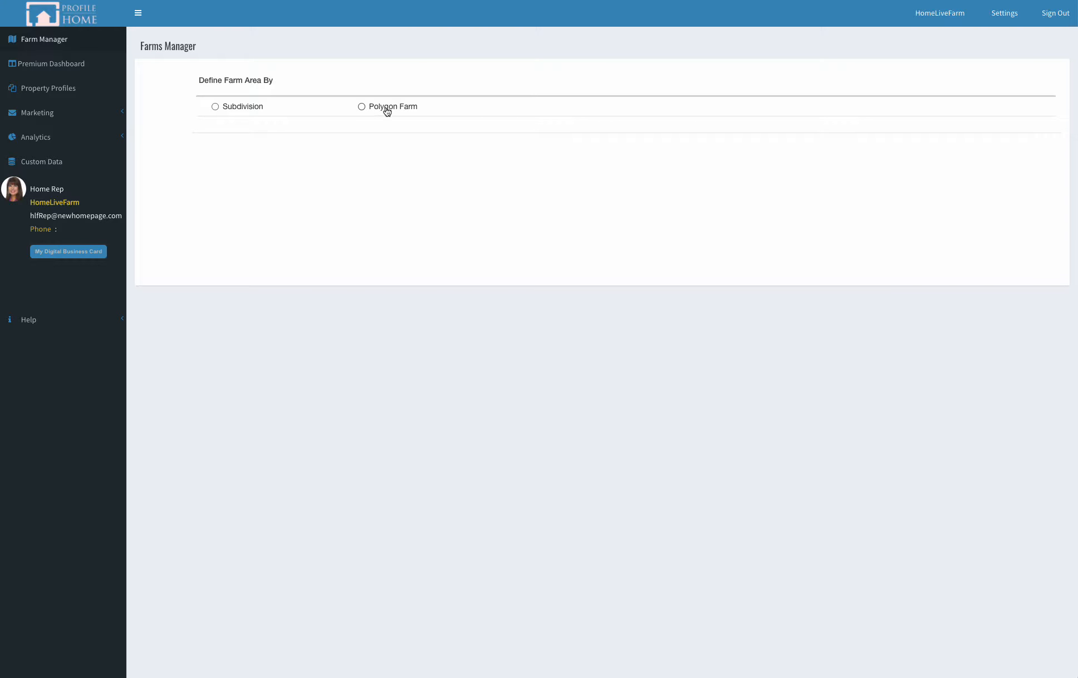
left_click(392, 109)
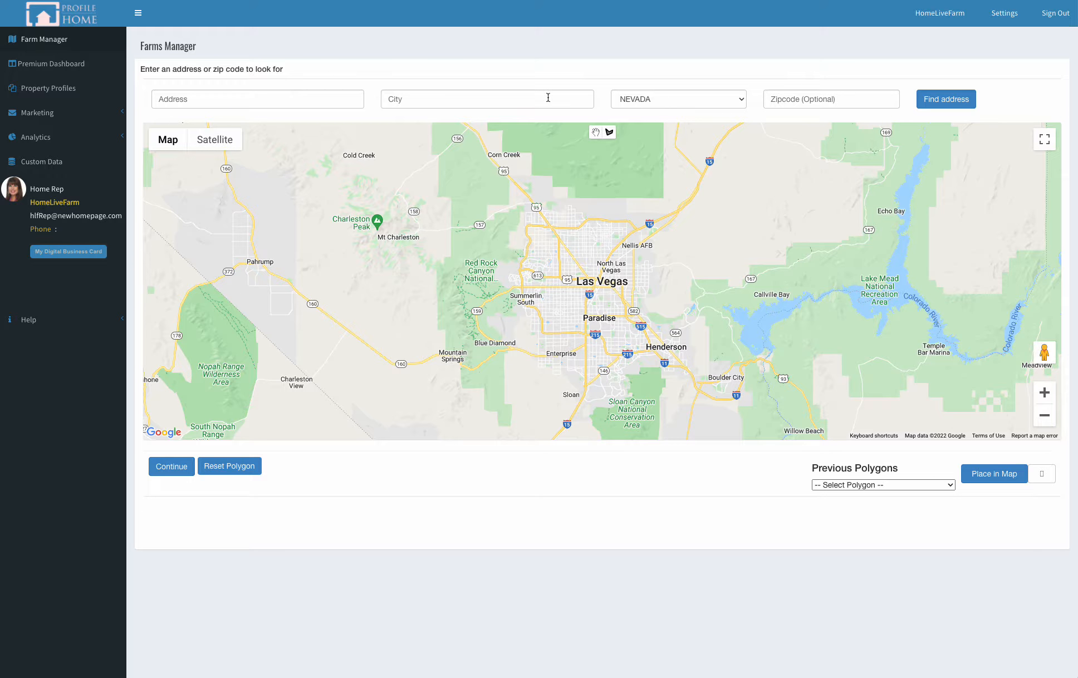
left_click(686, 99)
scroll(687, 121, "up", 5)
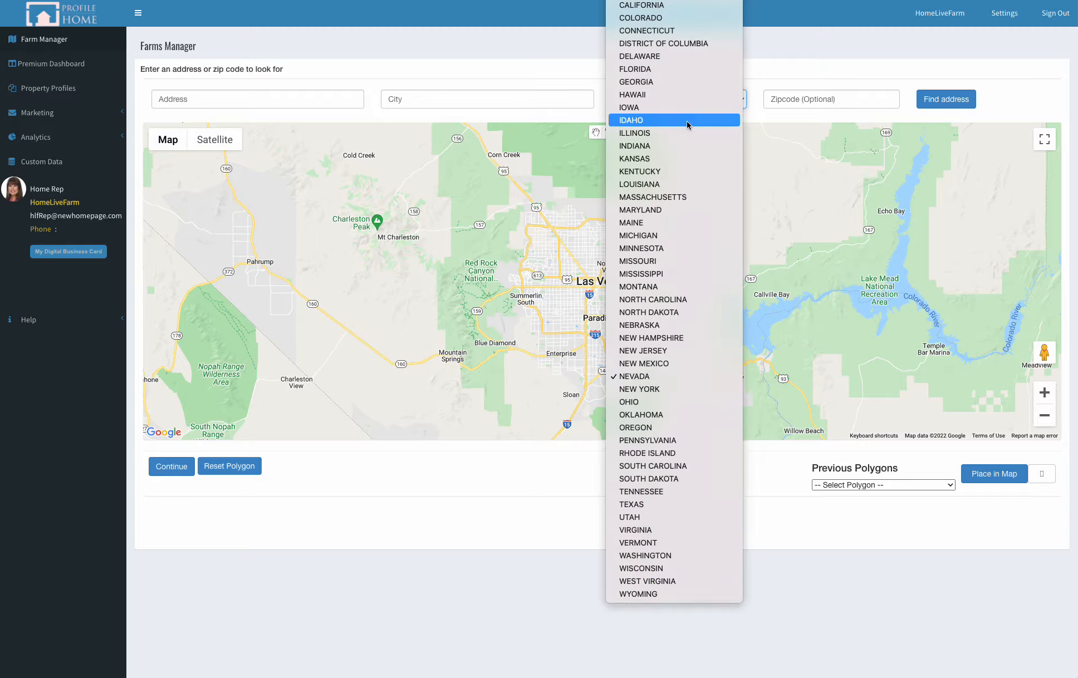
left_click(662, 6)
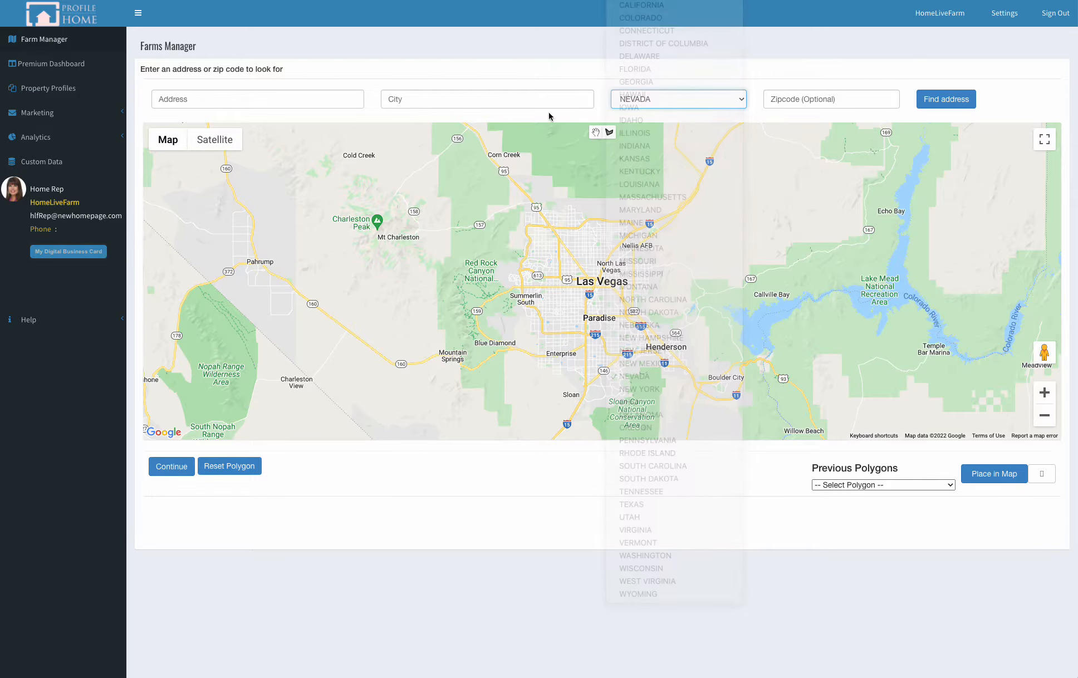
Step: Enter phoenix as the city and locate it on the polygon map
left_click(466, 98)
type("pho")
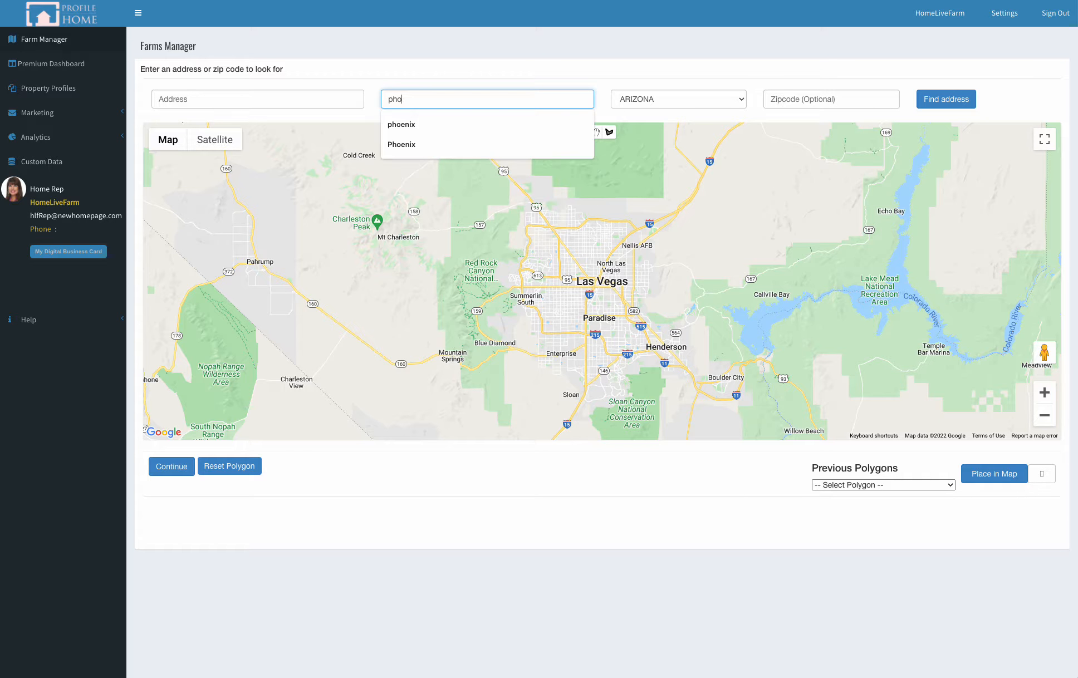
type("e")
key("Down")
key("Return")
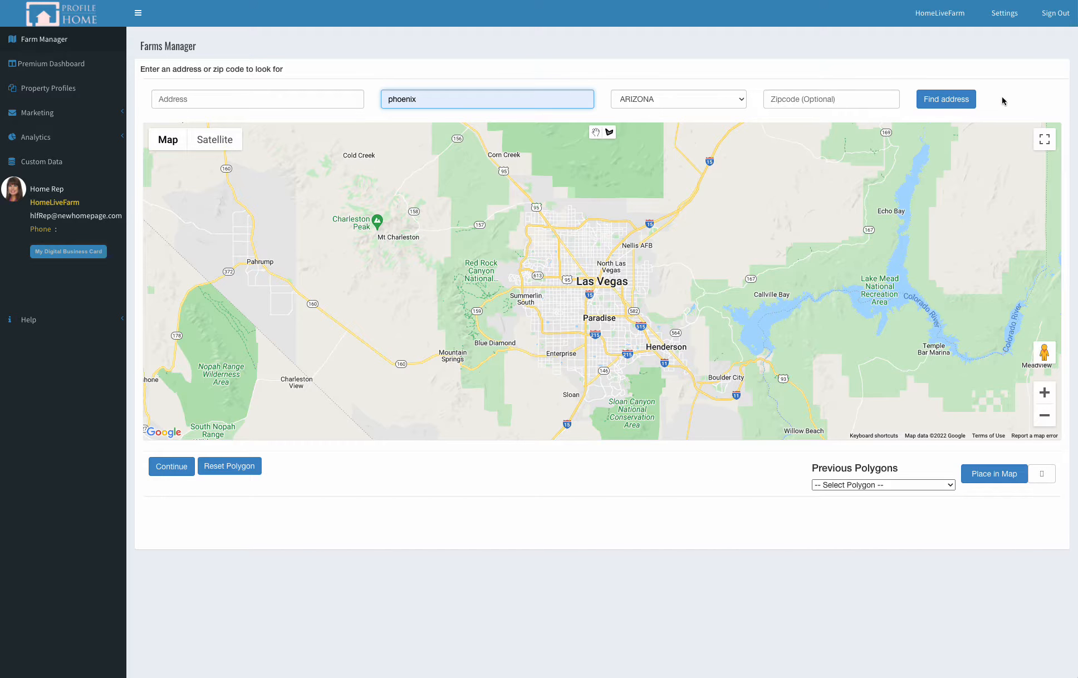
left_click(950, 104)
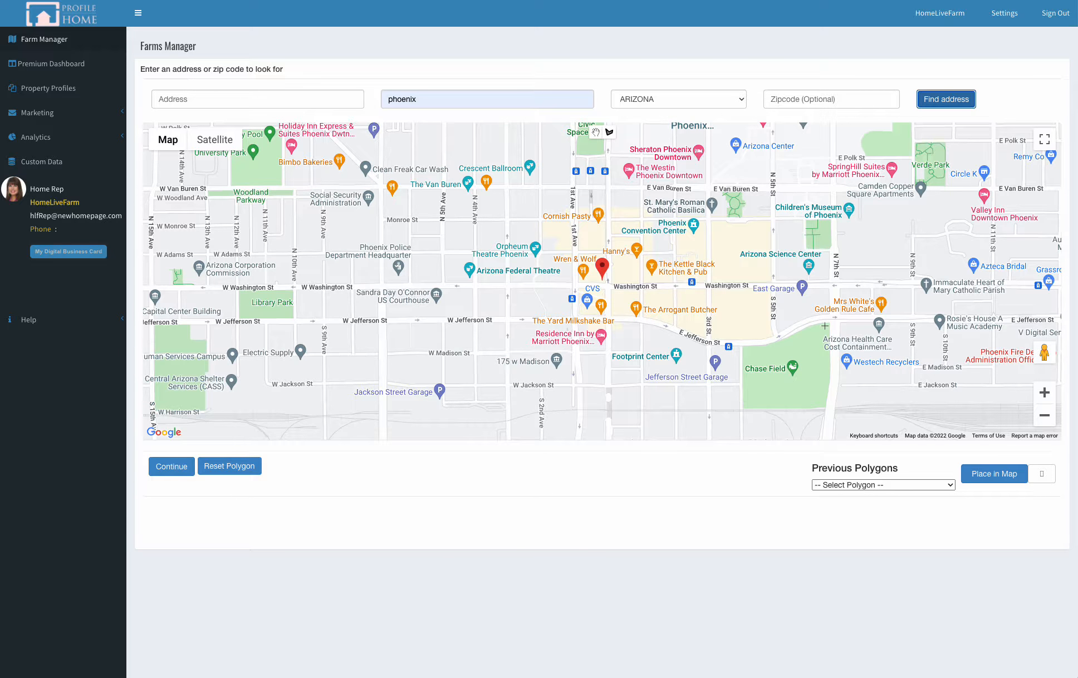
Step: Draw a closed four-sided polygon north of University Park, bounded by N 15th Ave, W Polk St, the diagonal avenue and W Fillmore St
mouse_move(467, 254)
left_mouse_down()
mouse_move(503, 300)
mouse_move(594, 317)
mouse_move(584, 294)
left_mouse_up()
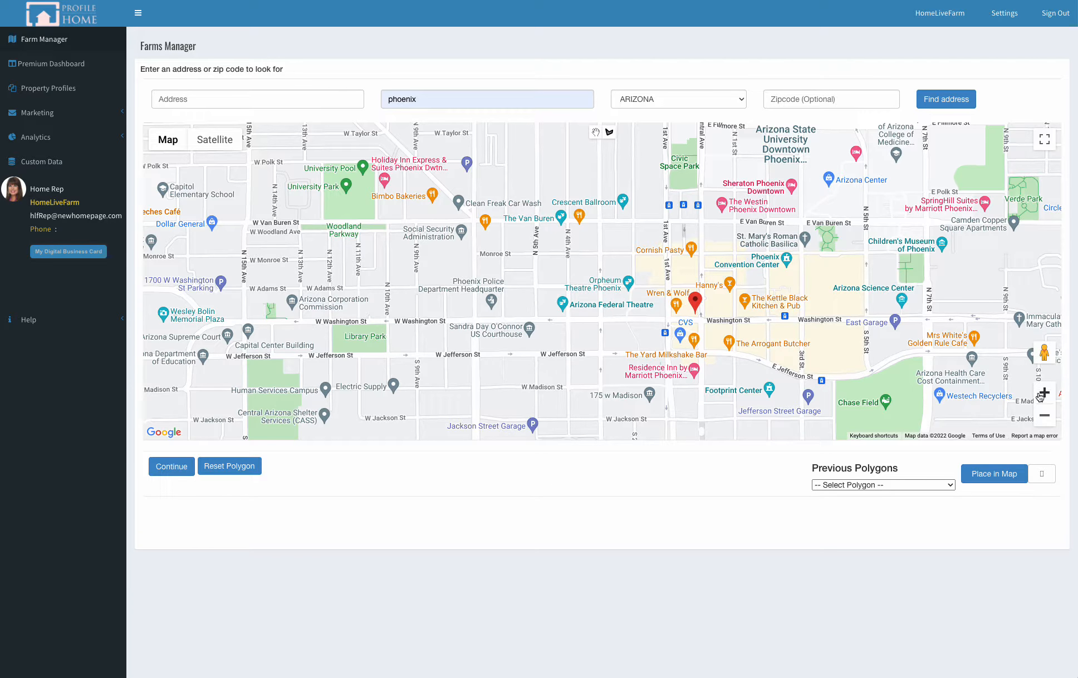
left_click(1046, 415)
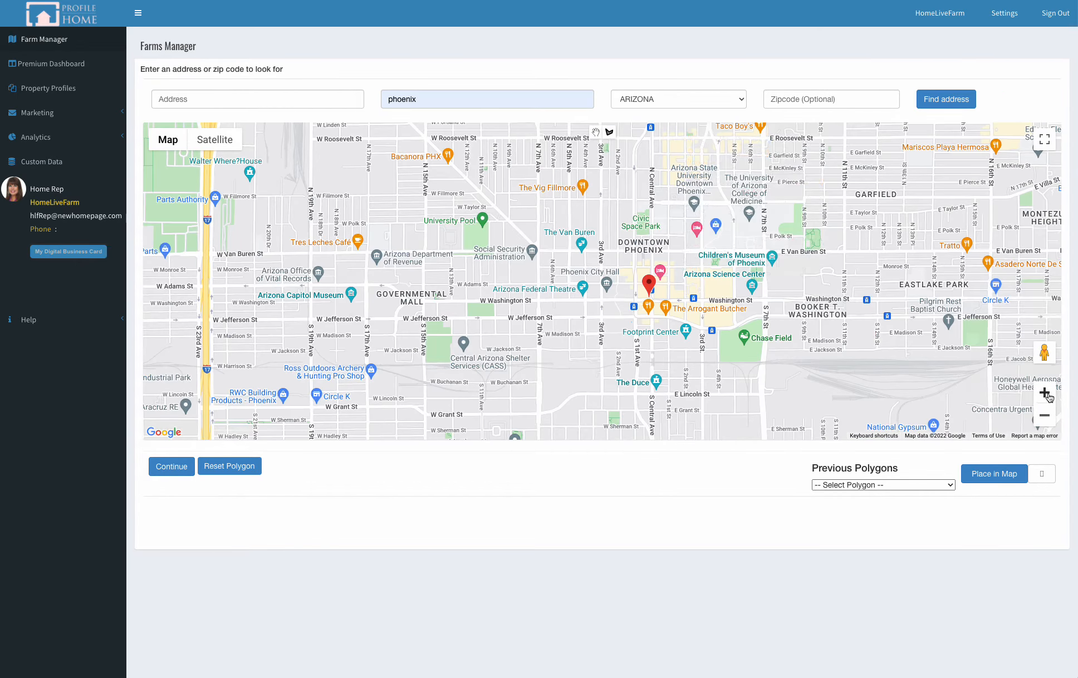
left_click(1045, 393)
left_click(1045, 393)
left_click(1045, 393)
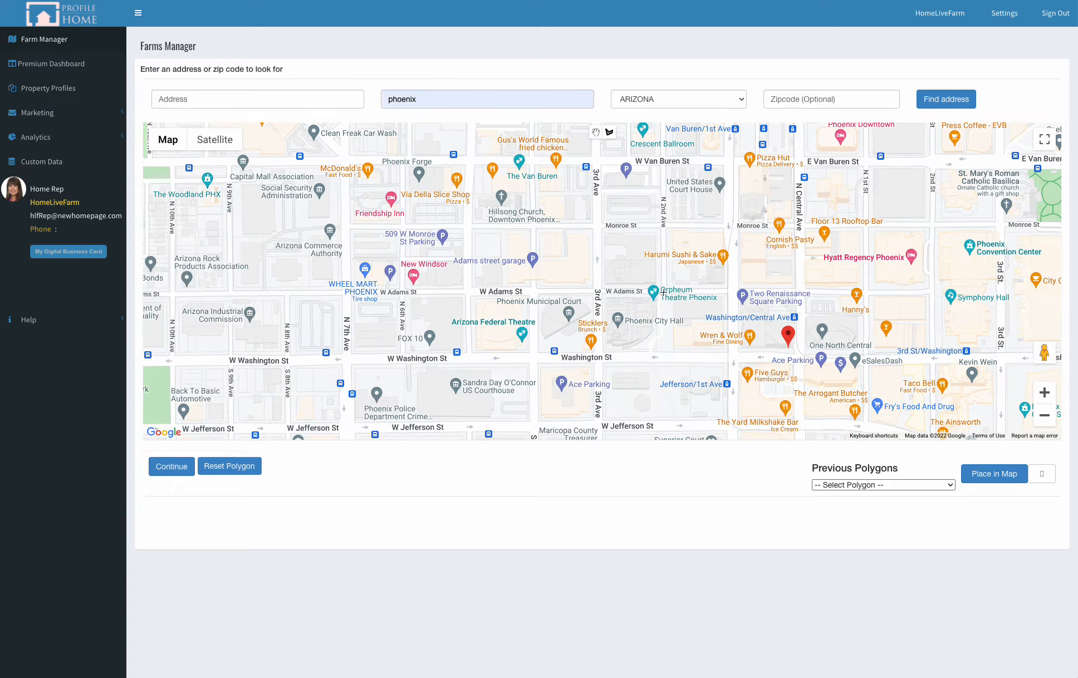
left_click_drag(582, 212, 1038, 398)
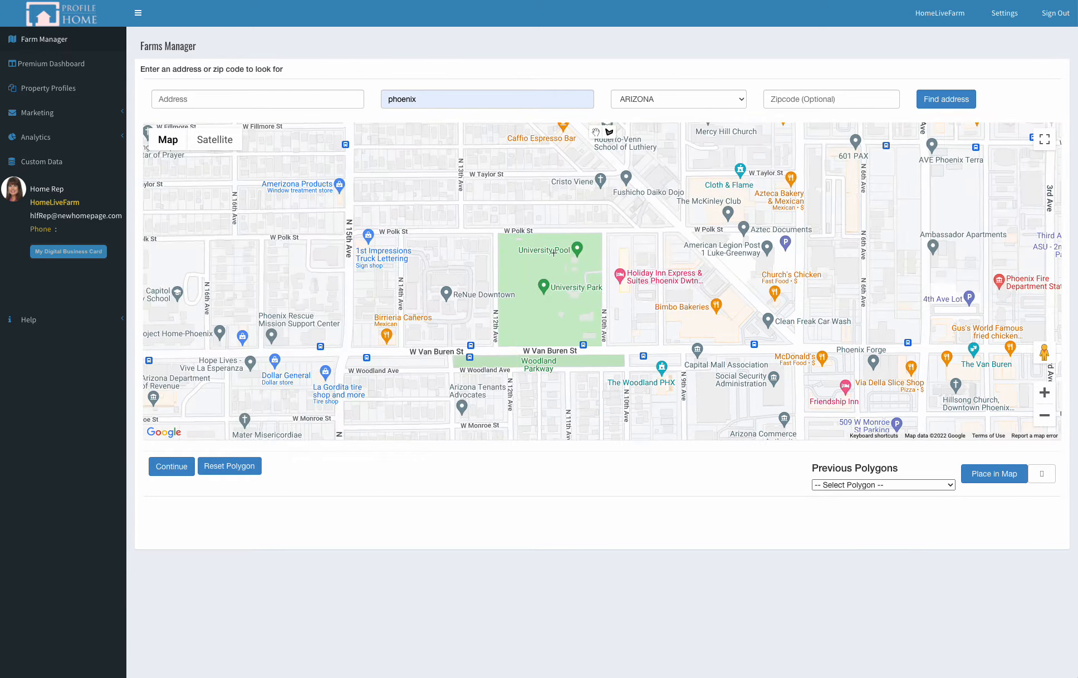
left_click_drag(585, 190, 657, 373)
left_click_drag(123, 135, 116, 140)
left_click_drag(483, 298, 378, 224)
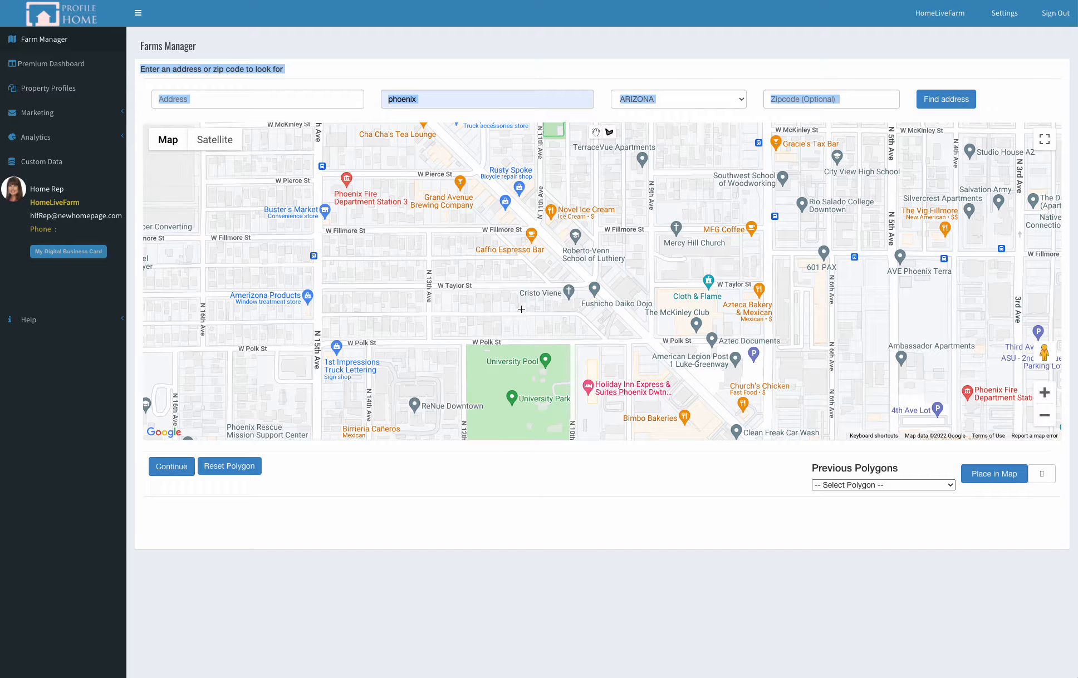
left_click_drag(521, 309, 552, 298)
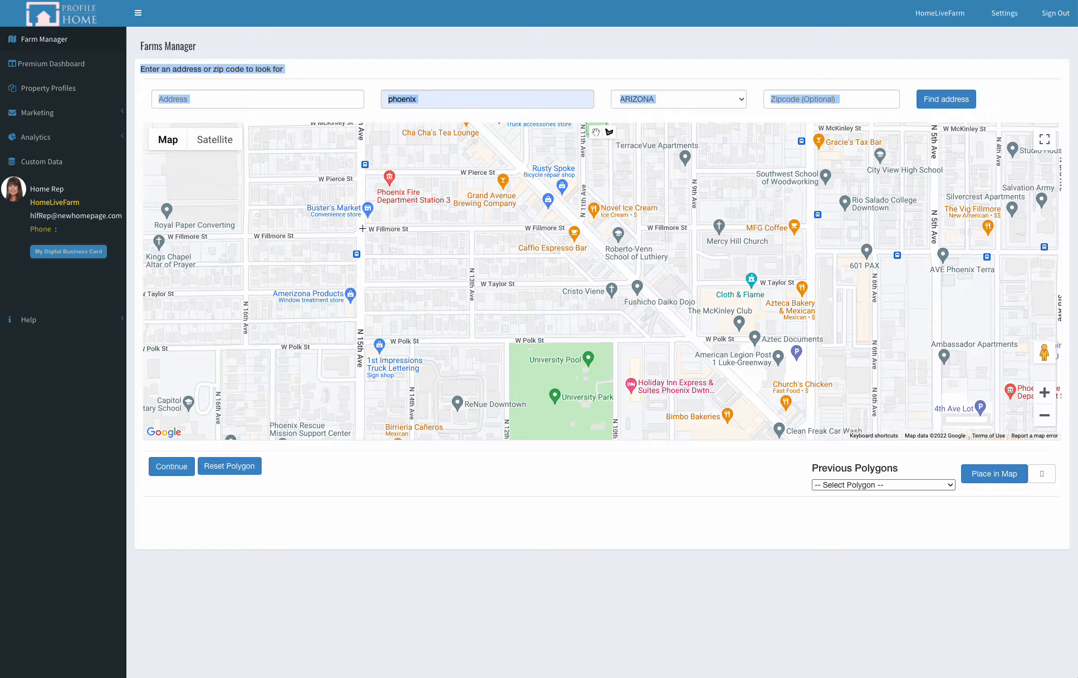
left_click(363, 227)
left_click(362, 342)
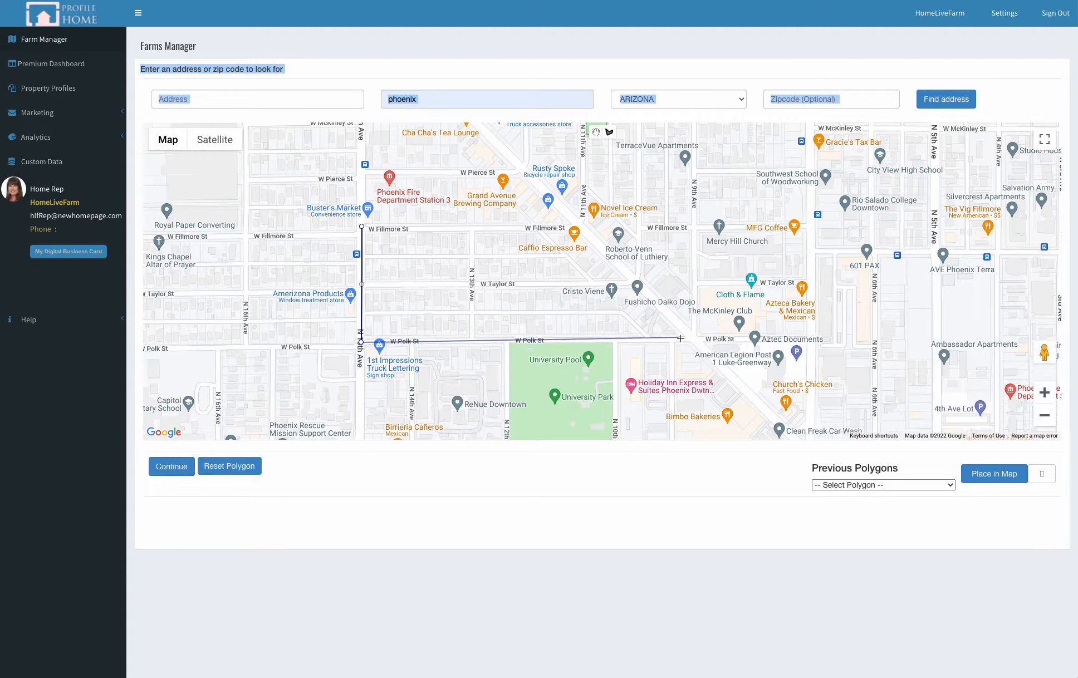
left_click(689, 338)
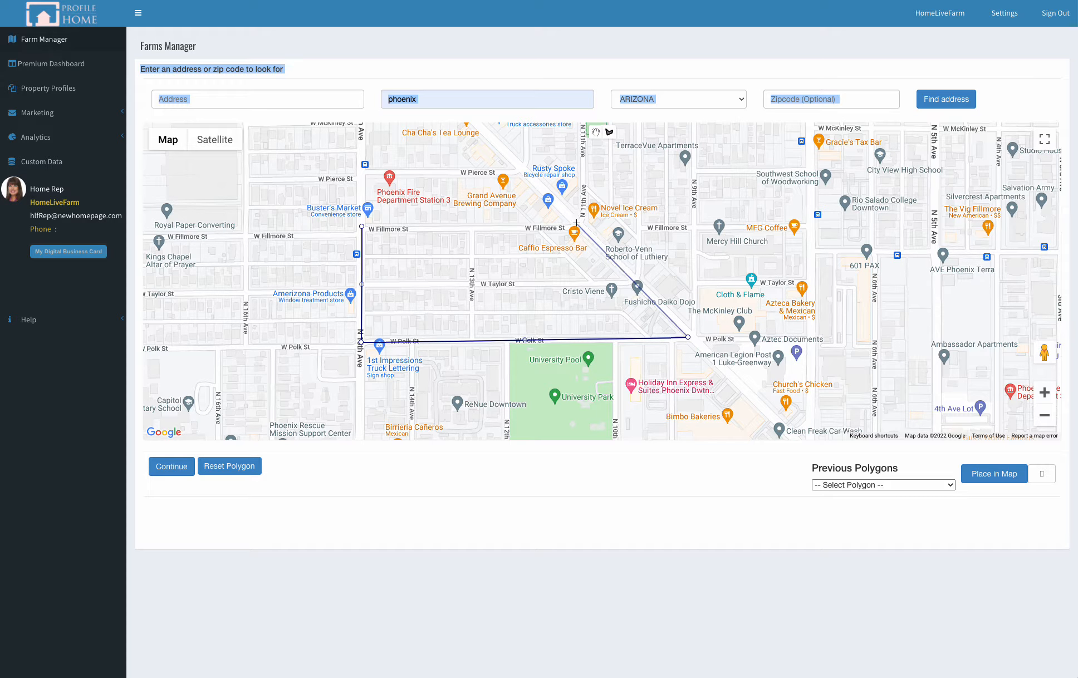
left_click(576, 221)
left_click(363, 227)
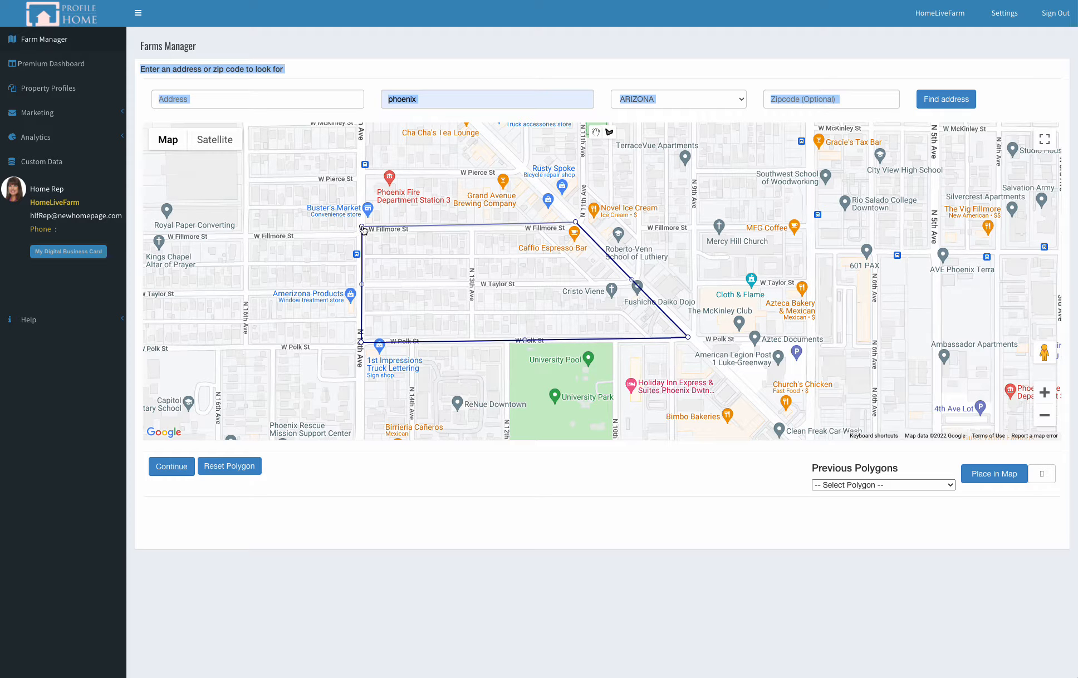
left_click(362, 227)
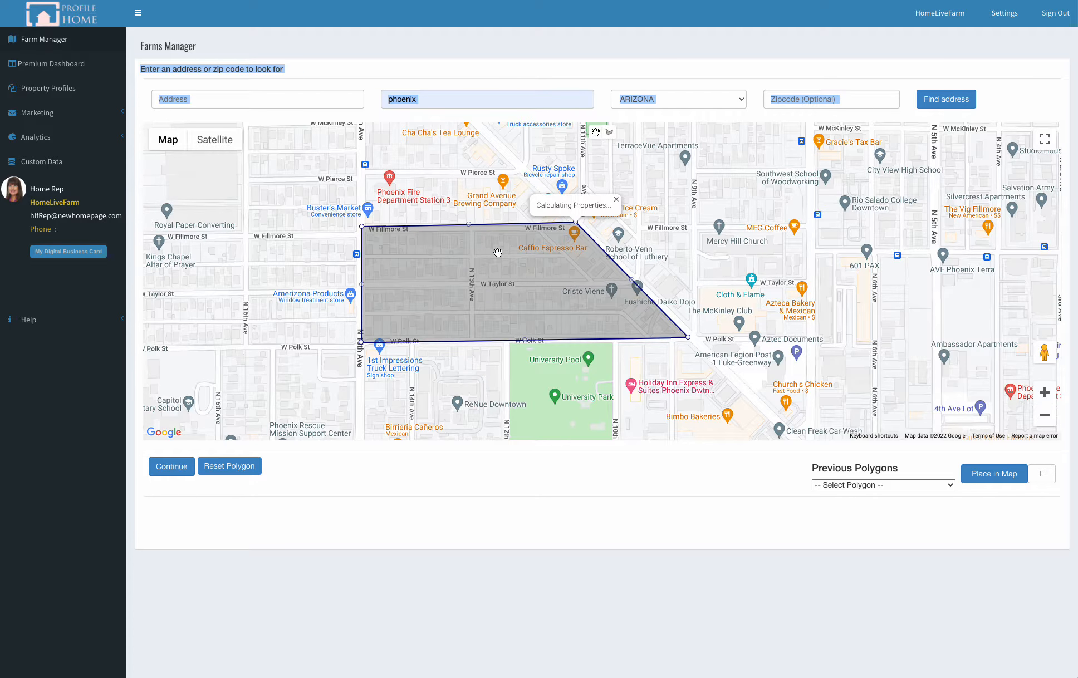
Step: Review the polygon's property totals and turn over rates by property type, and close the summary
scroll(518, 266, "down", 2)
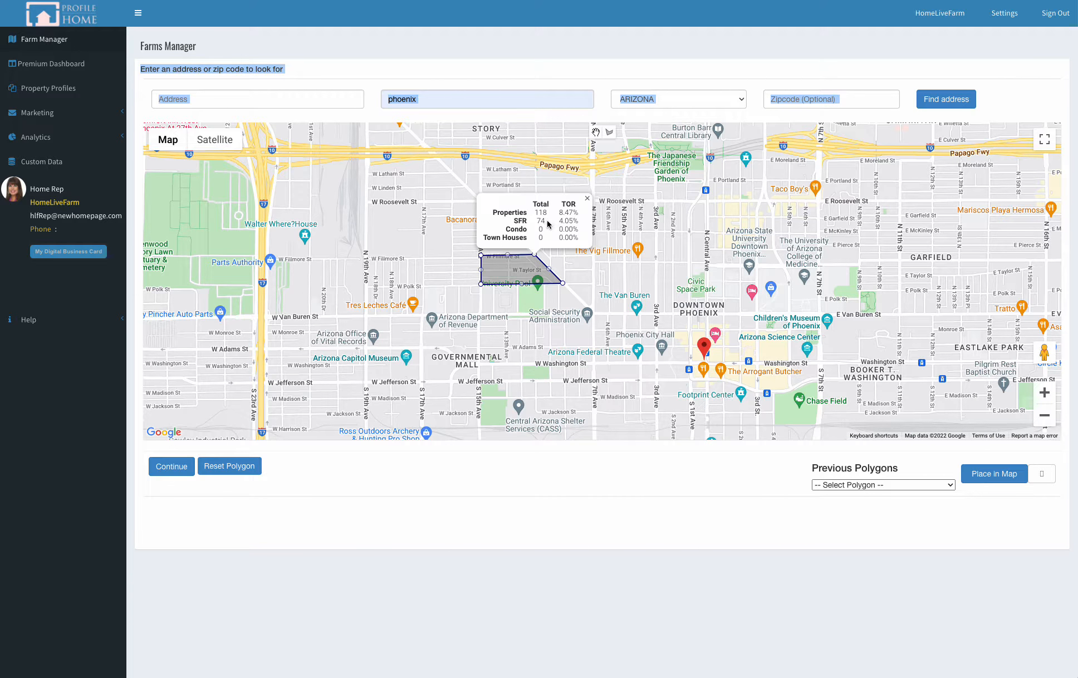
scroll(522, 263, "up", 1)
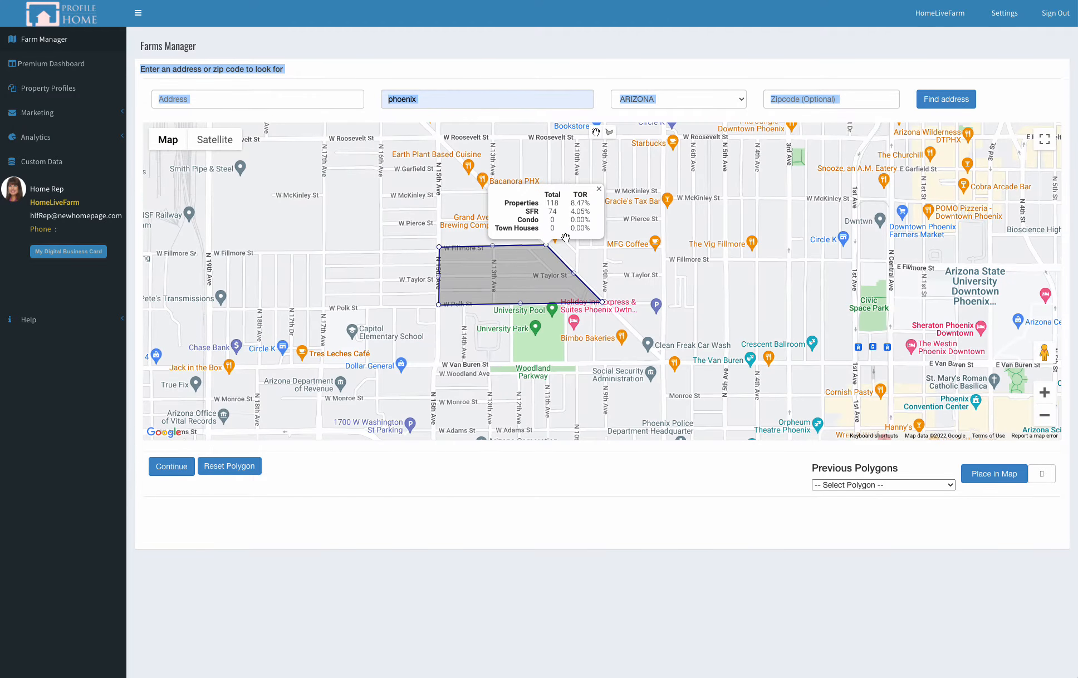
double_click(556, 239)
left_click_drag(557, 240, 549, 213)
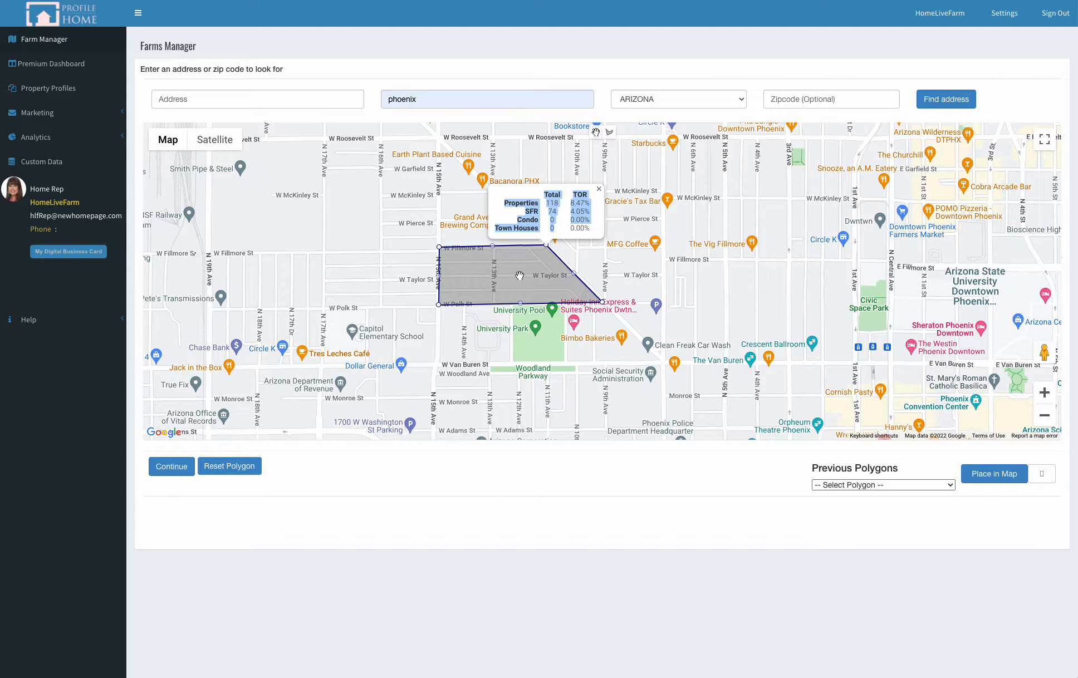
left_click_drag(520, 278, 517, 314)
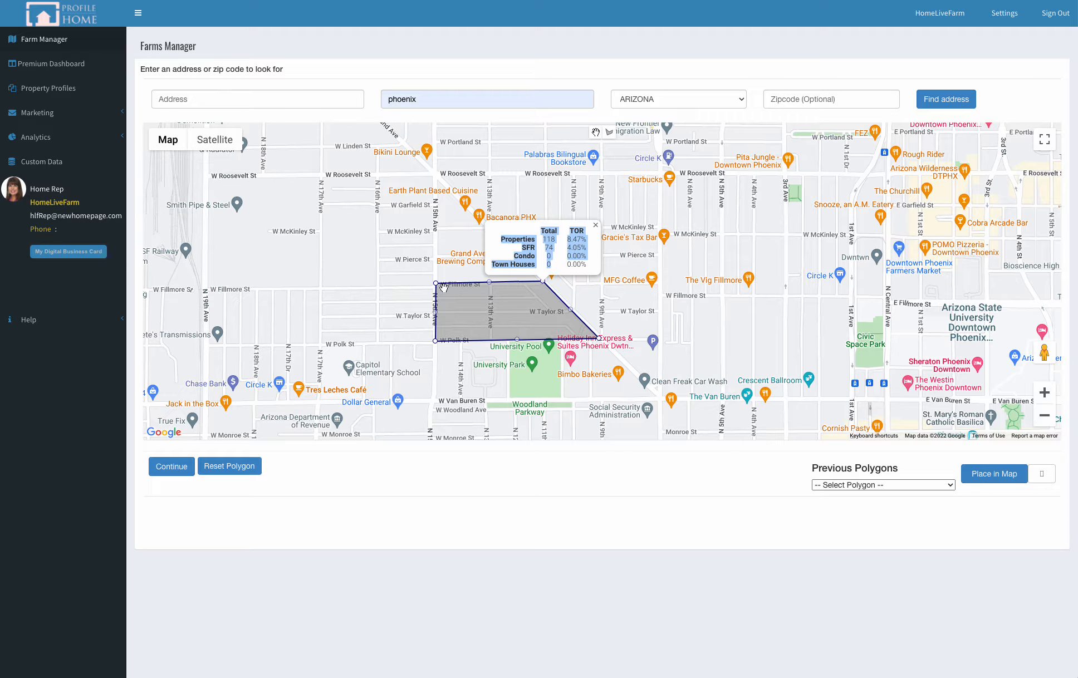
left_click(596, 226)
Step: Extend the polygon's W Fillmore St edge north to N 15th Ave and W Roosevelt St, and continue to the land use criteria
left_click_drag(489, 282, 435, 172)
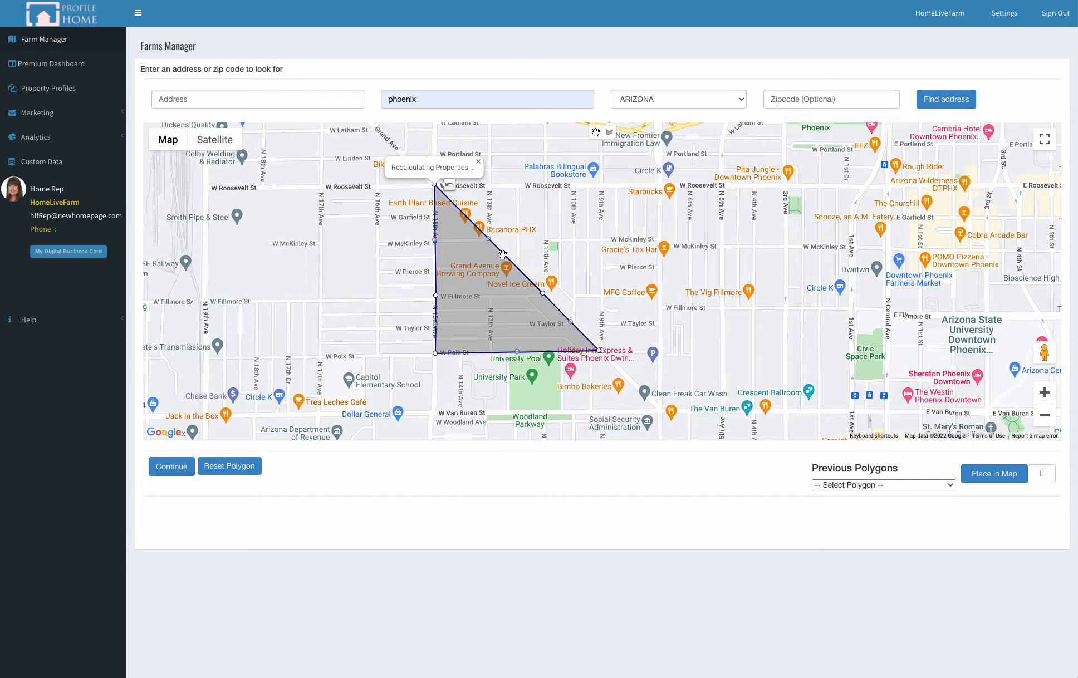
left_click_drag(654, 241, 632, 283)
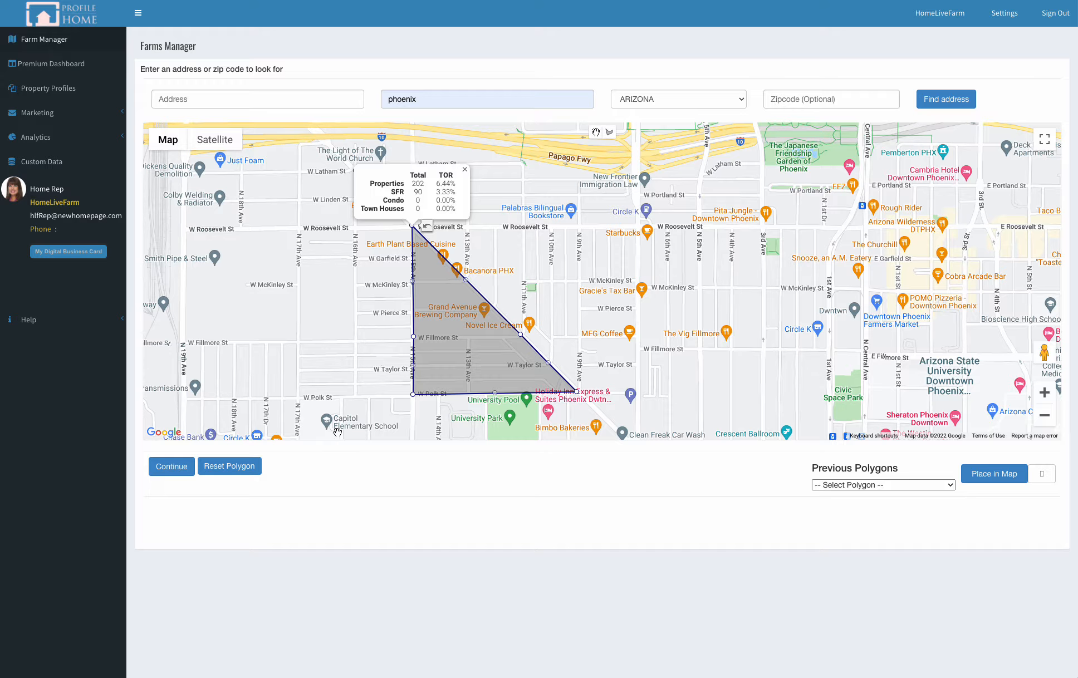
left_click(179, 471)
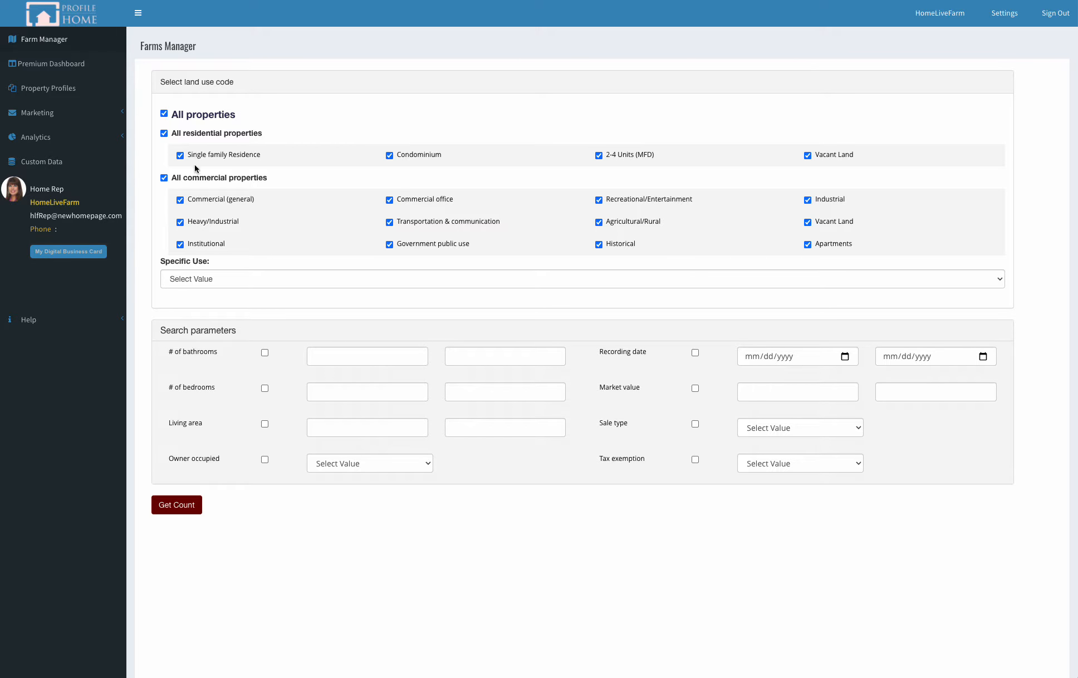
Step: Exclude all commercial properties from the land use selection, keeping only residential types, and request the property count
left_click(164, 178)
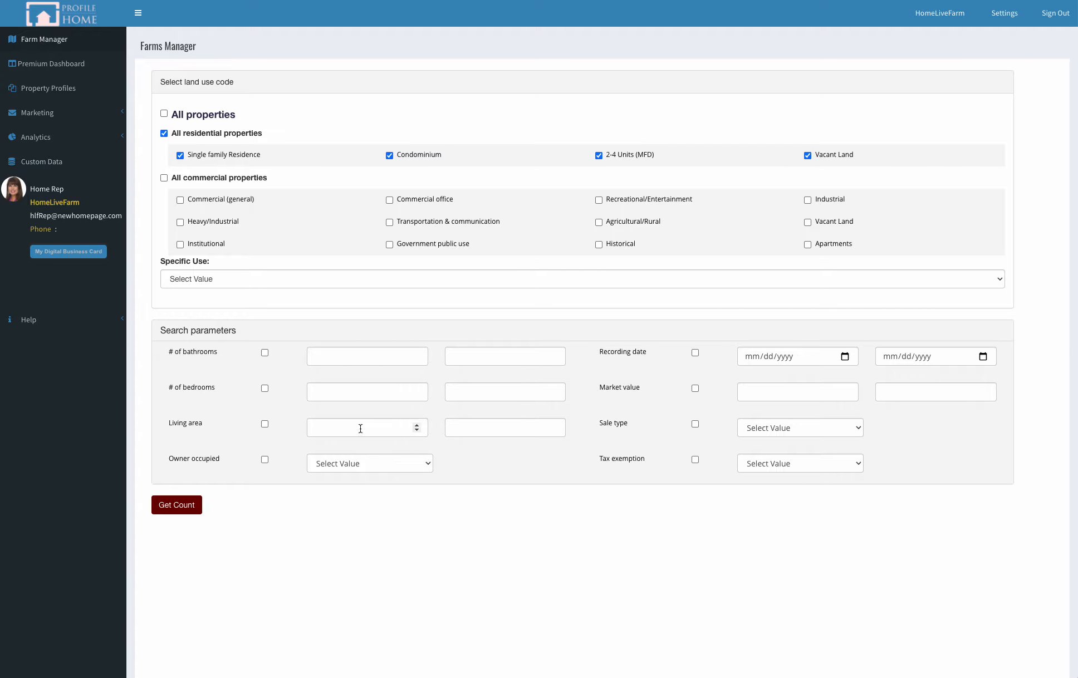
scroll(384, 423, "down", 1)
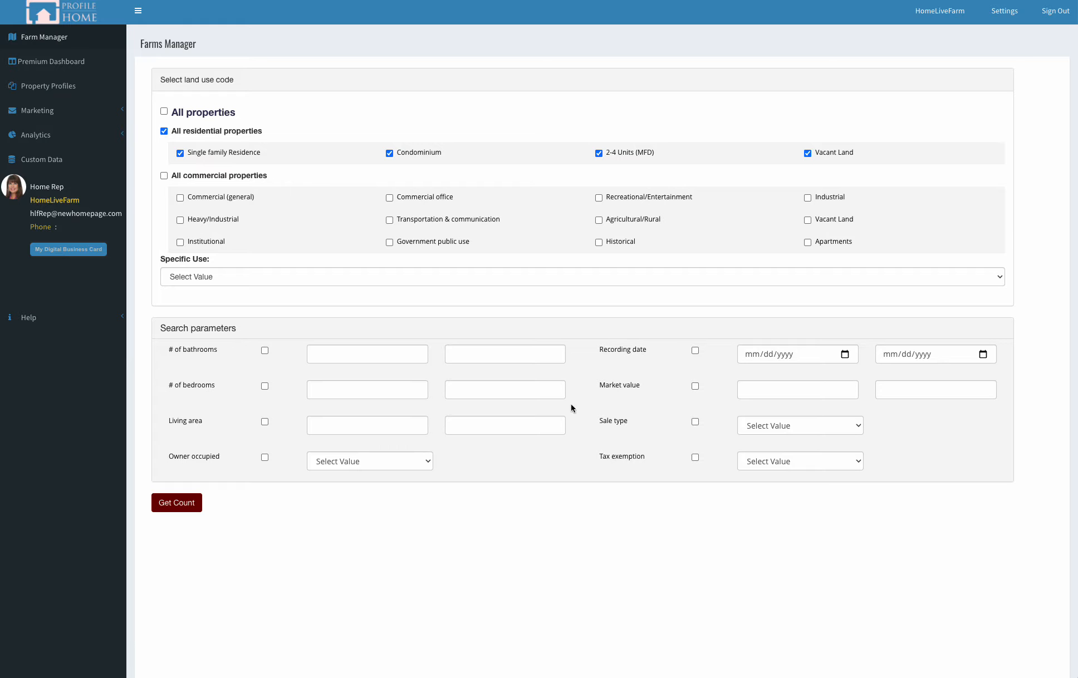
scroll(309, 489, "up", 1)
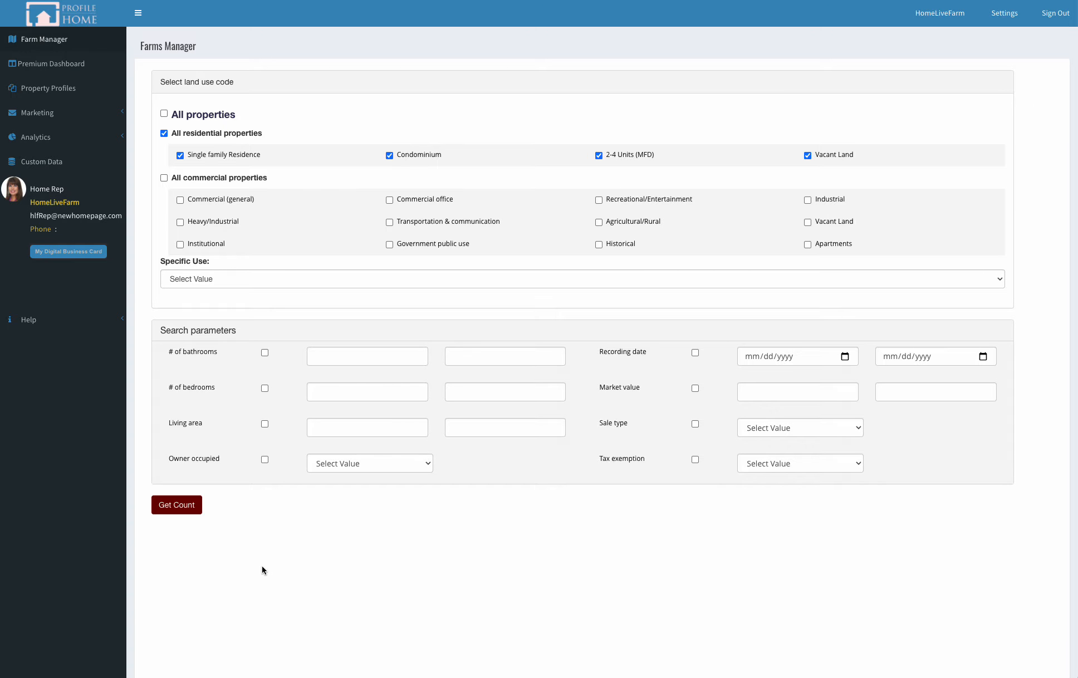
left_click(180, 507)
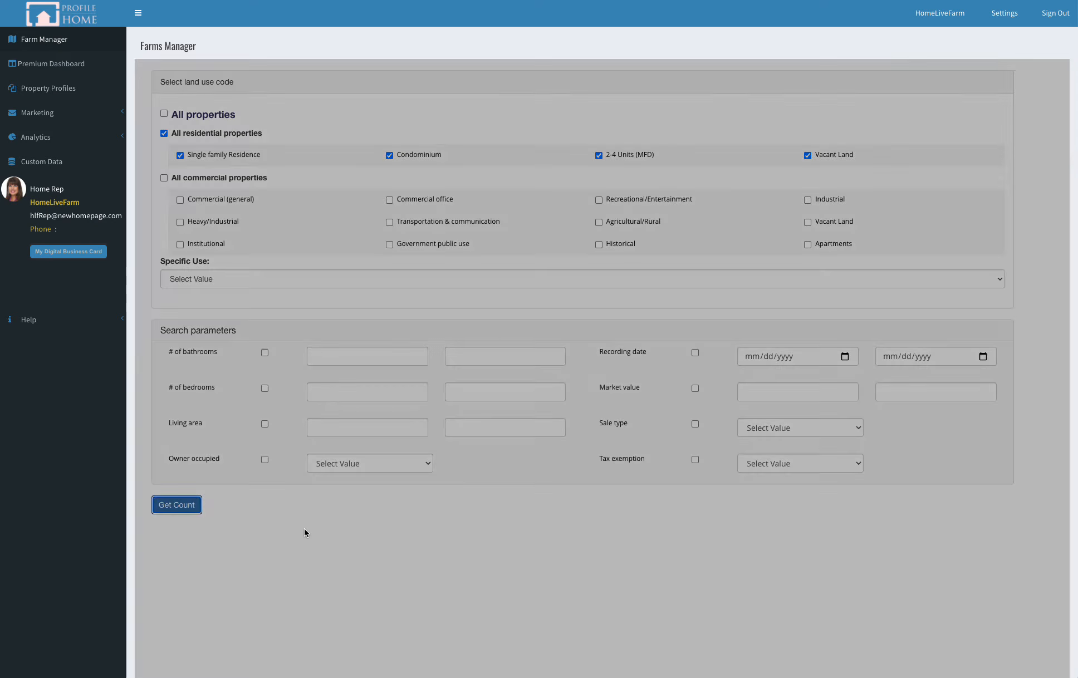